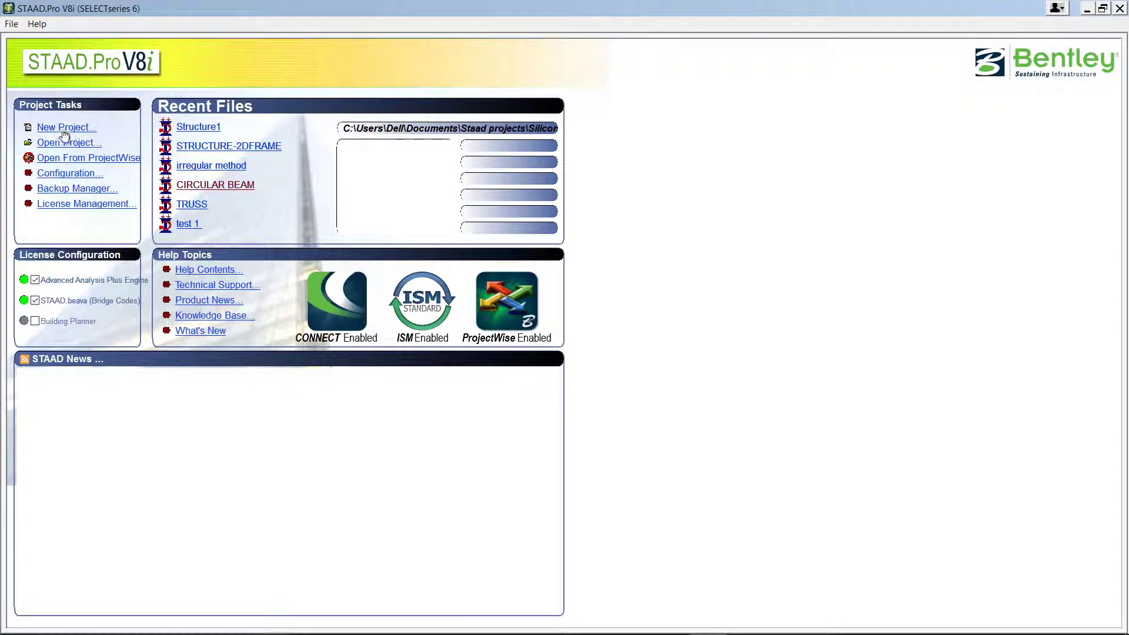
# Create a new space-structure project Structure1, overwriting the existing file, starting from the Structure Wizard
pyautogui.click(64, 128)
pyautogui.click(408, 230)
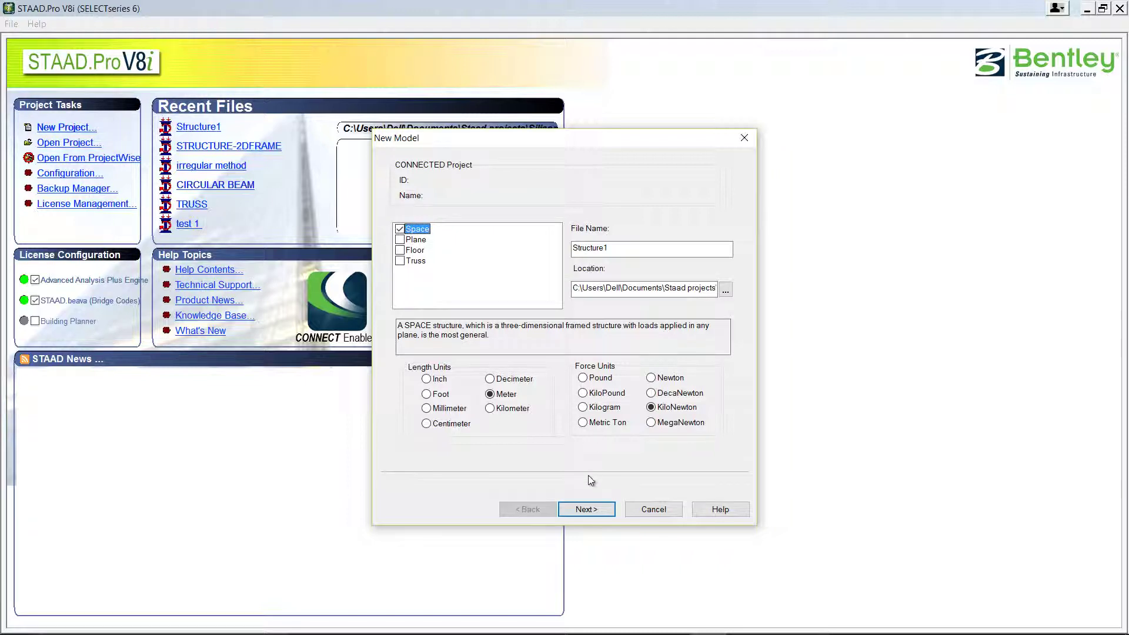
pyautogui.click(586, 509)
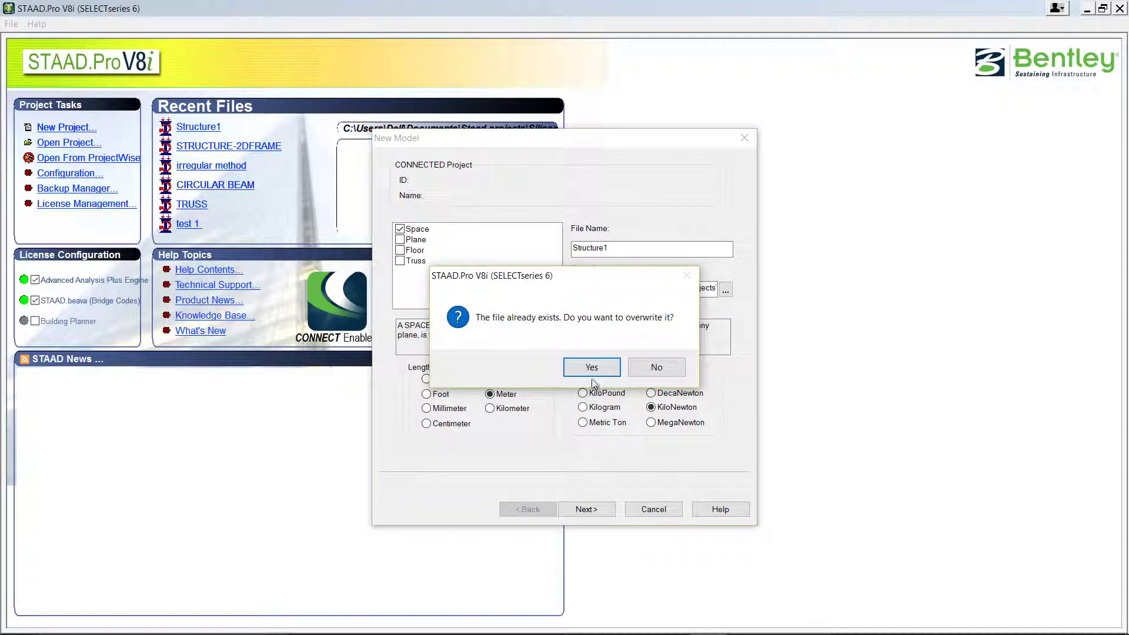
pyautogui.click(591, 369)
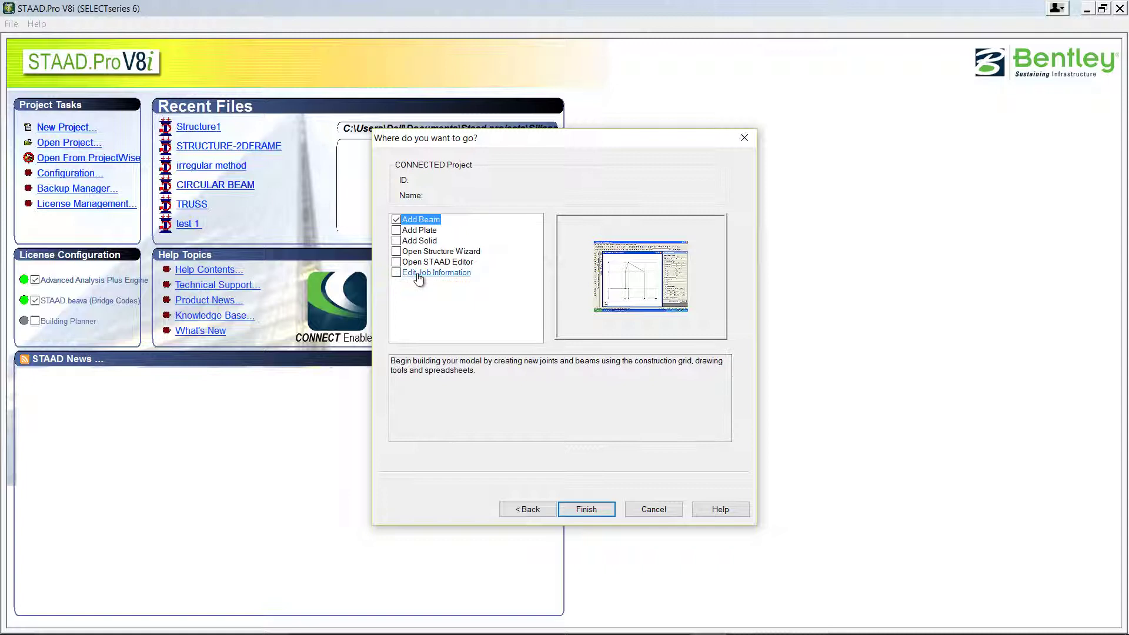
pyautogui.click(414, 252)
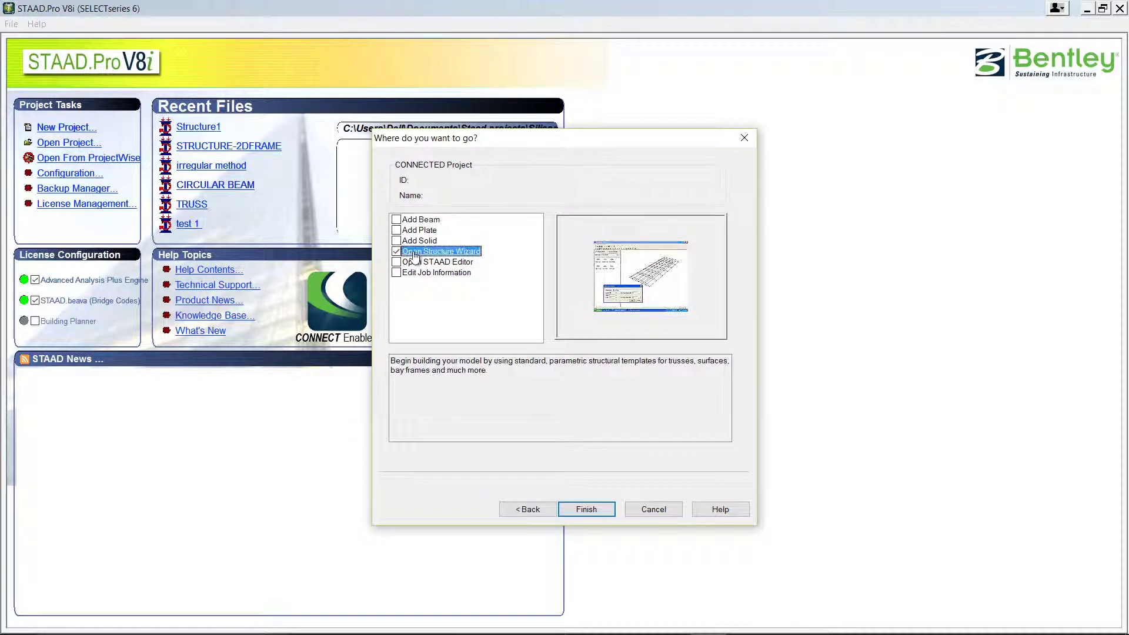
pyautogui.click(587, 512)
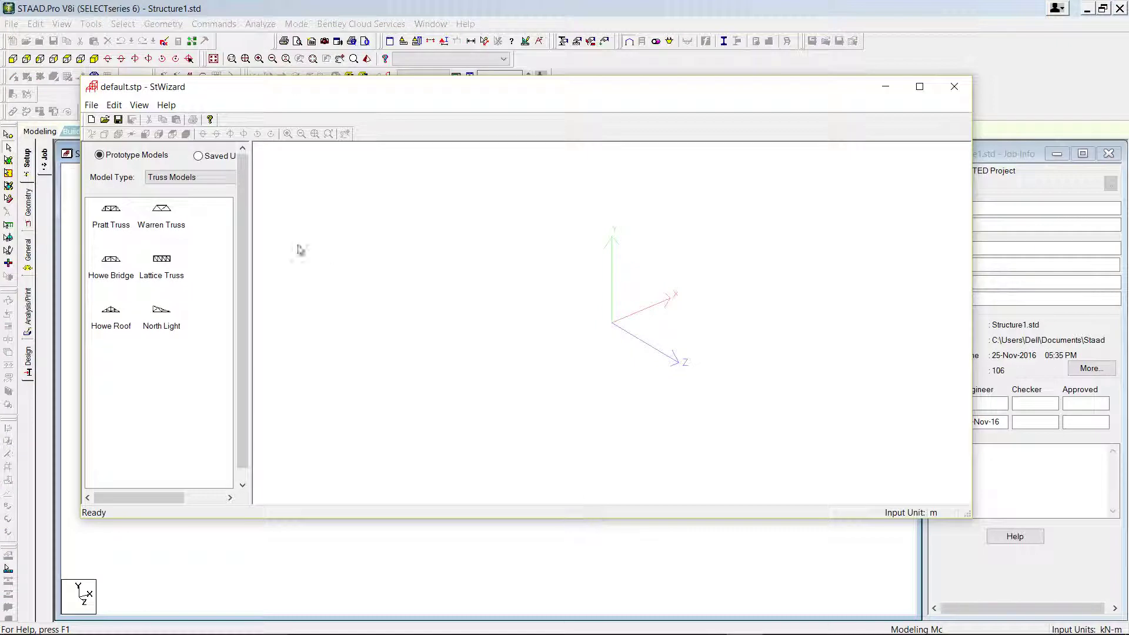
# Close the Structure Wizard and relaunch it from the Geometry menu
pyautogui.moveTo(288, 94)
pyautogui.mouseDown()
pyautogui.moveTo(287, 139)
pyautogui.moveTo(287, 106)
pyautogui.moveTo(292, 115)
pyautogui.mouseUp()
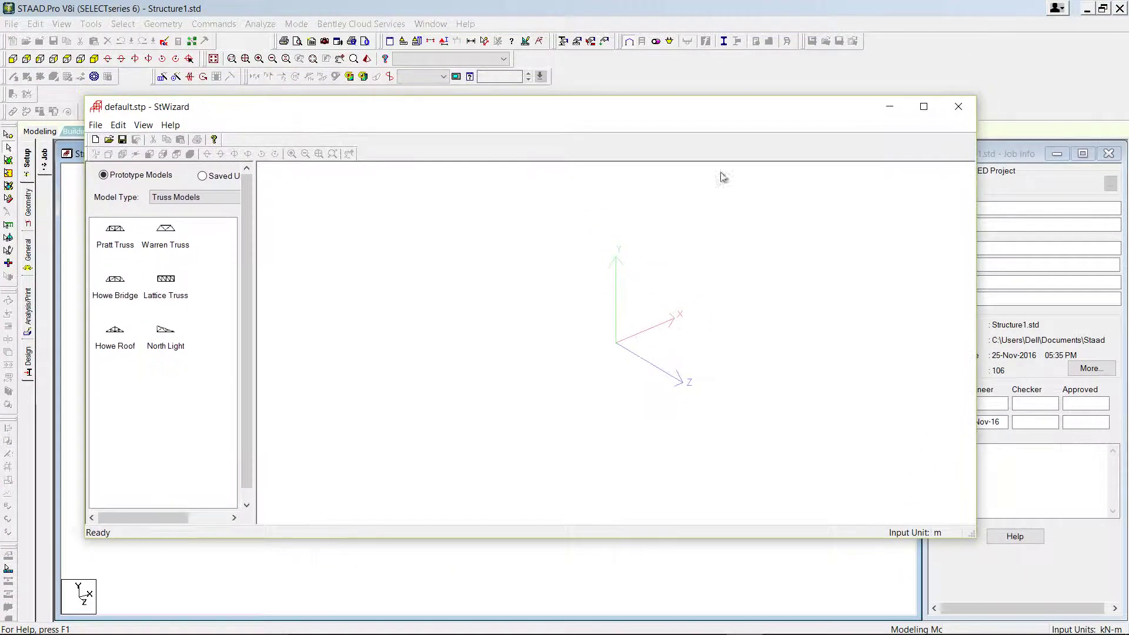
pyautogui.click(958, 106)
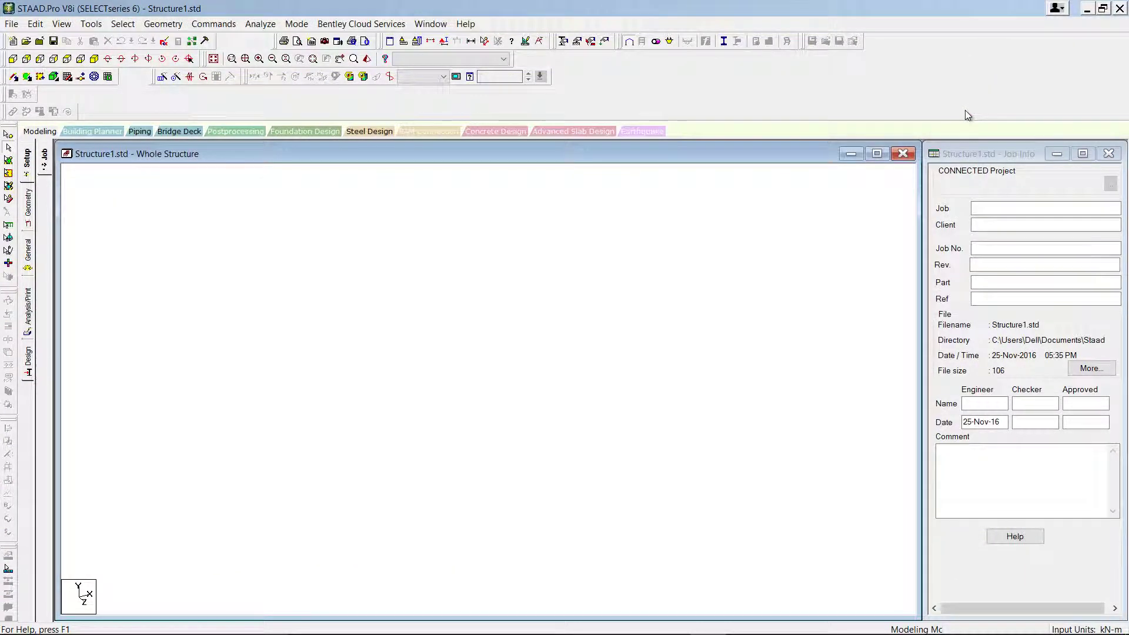
pyautogui.click(164, 26)
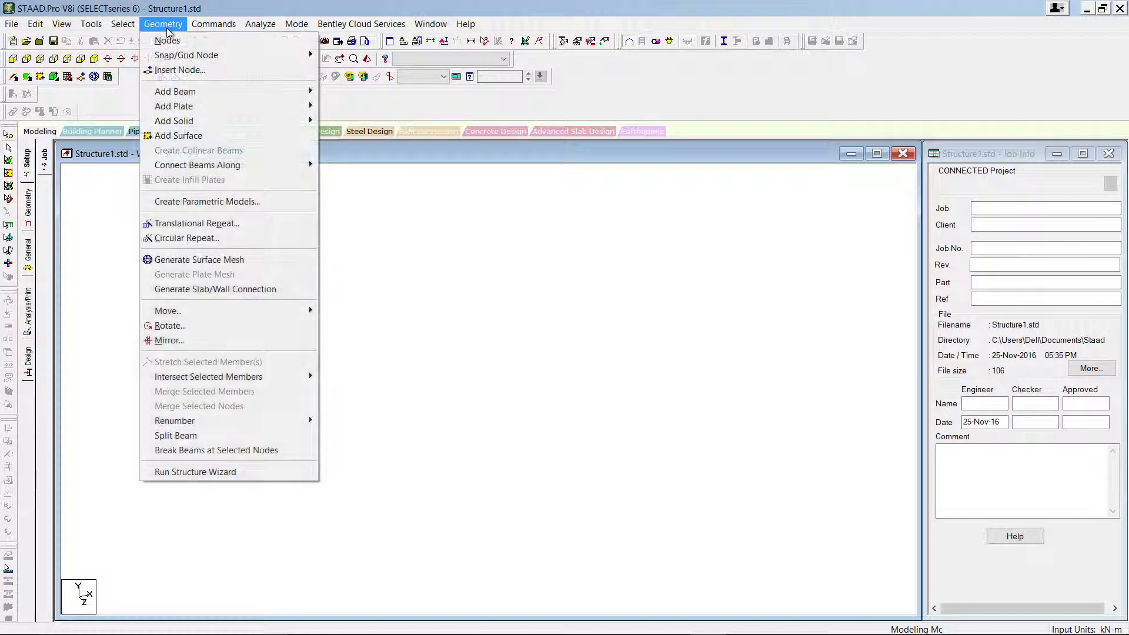
pyautogui.click(179, 472)
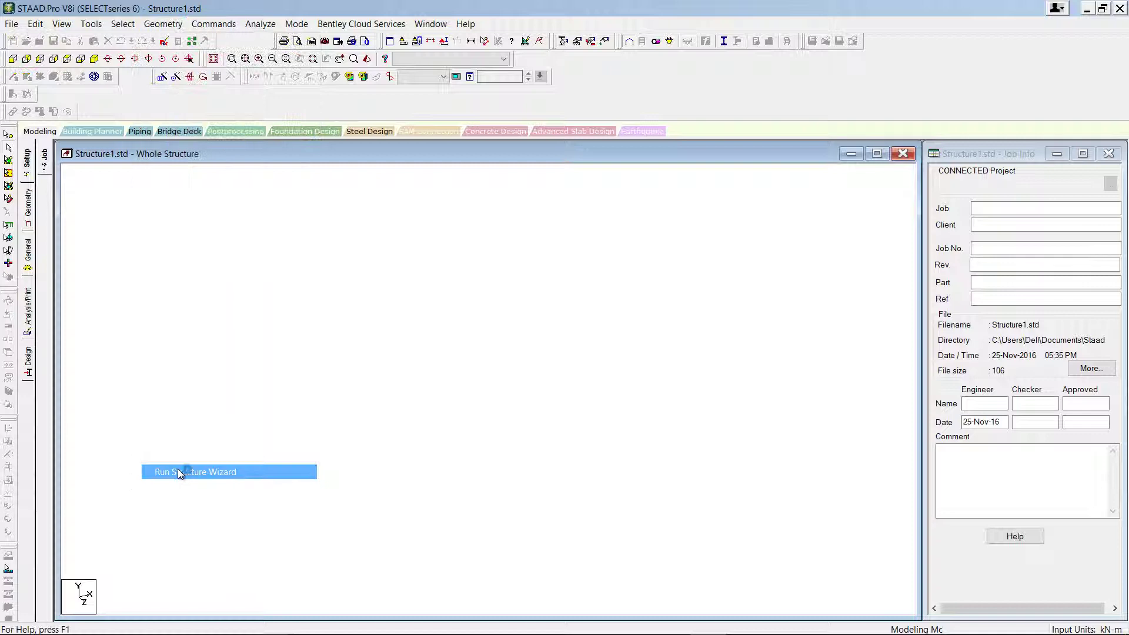
# Switch the model type to Frame Models and preview Bay Frame, Floor Grid and Continuous Beam, ending on Bay Frame
pyautogui.click(234, 208)
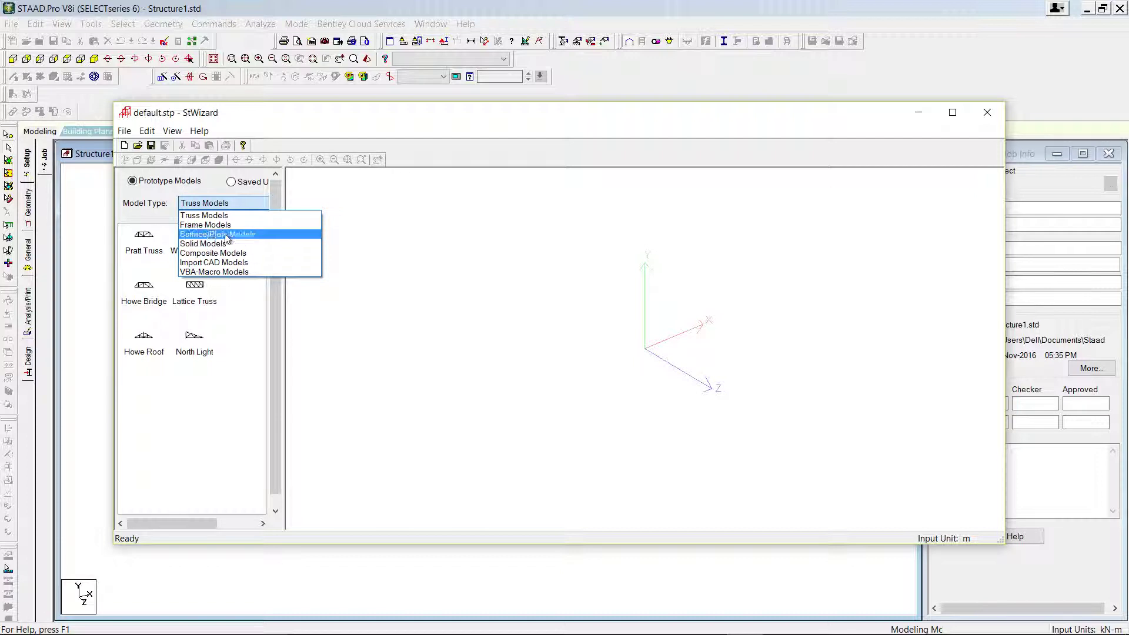
pyautogui.click(228, 225)
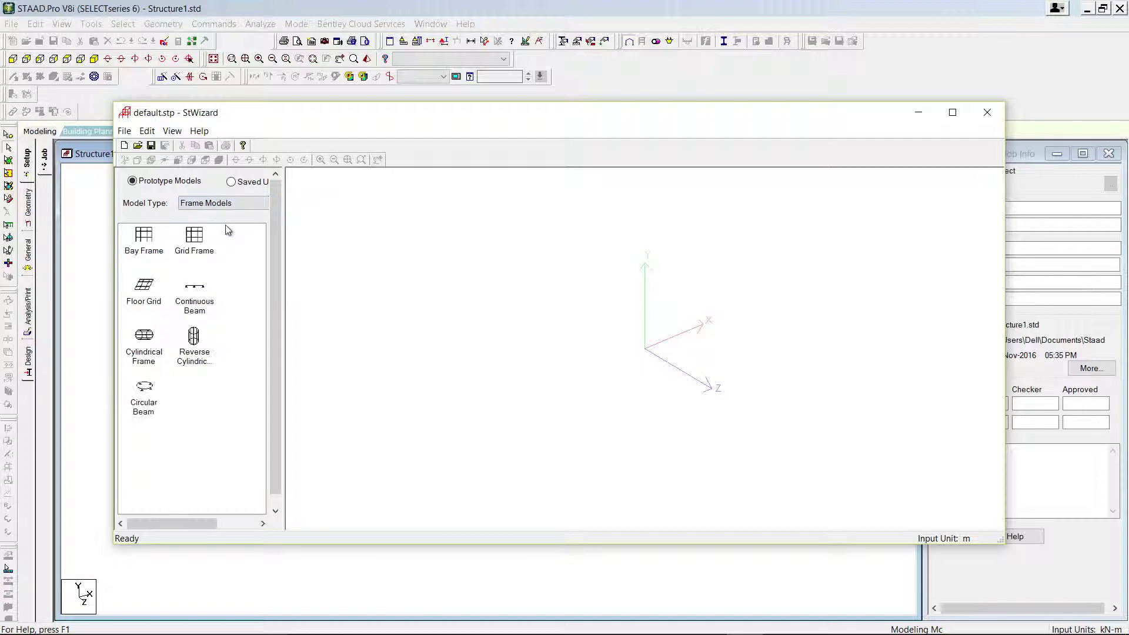
pyautogui.click(157, 250)
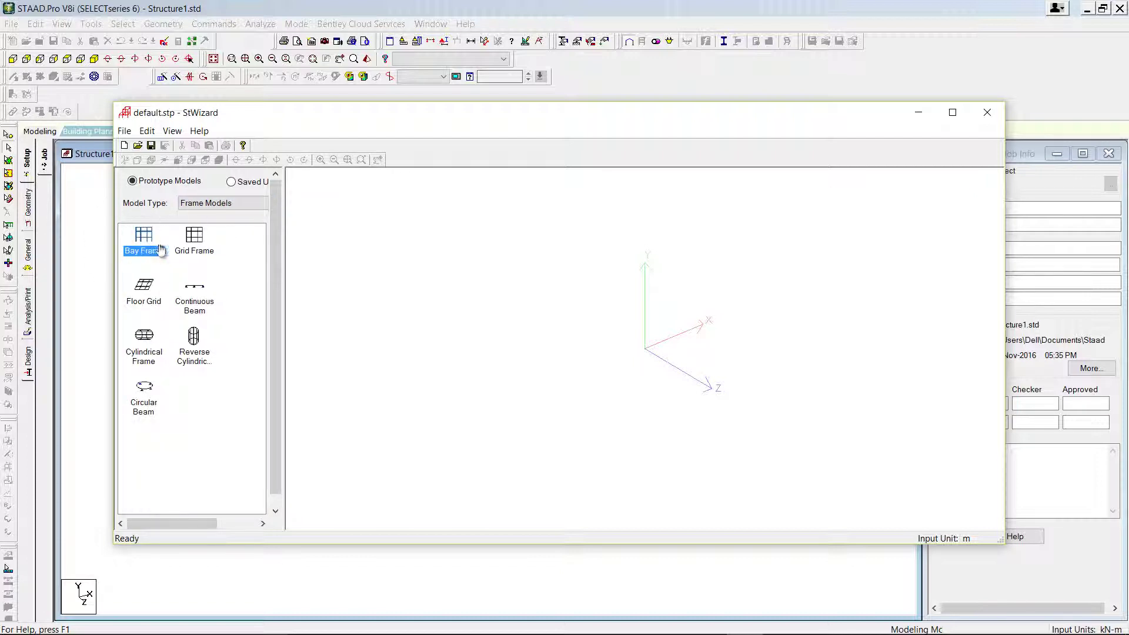
pyautogui.click(150, 294)
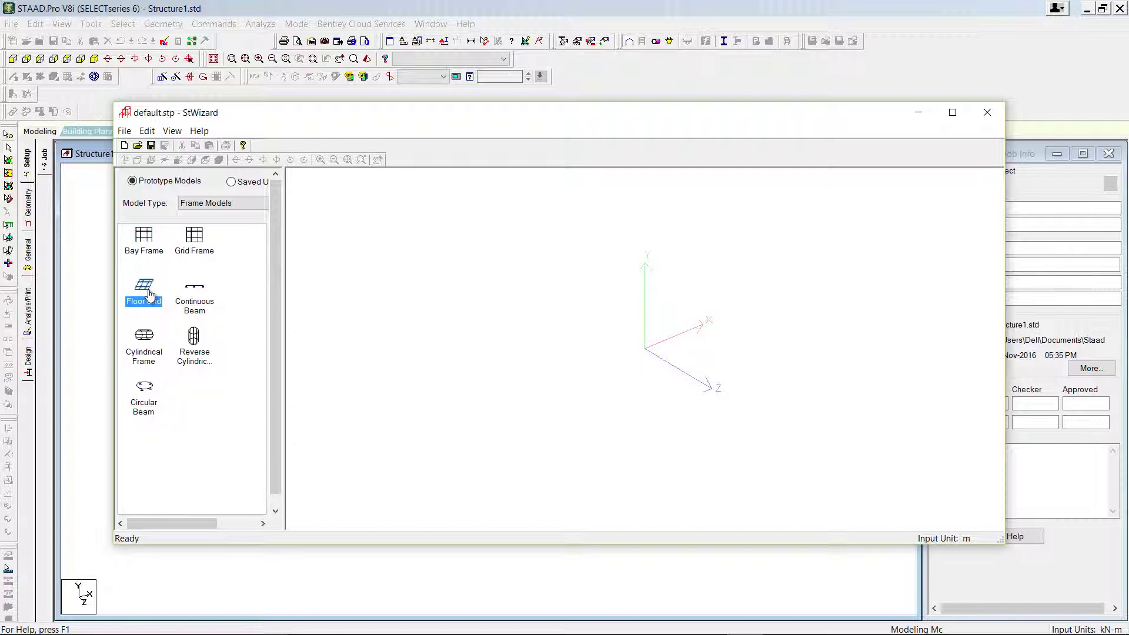
pyautogui.click(187, 297)
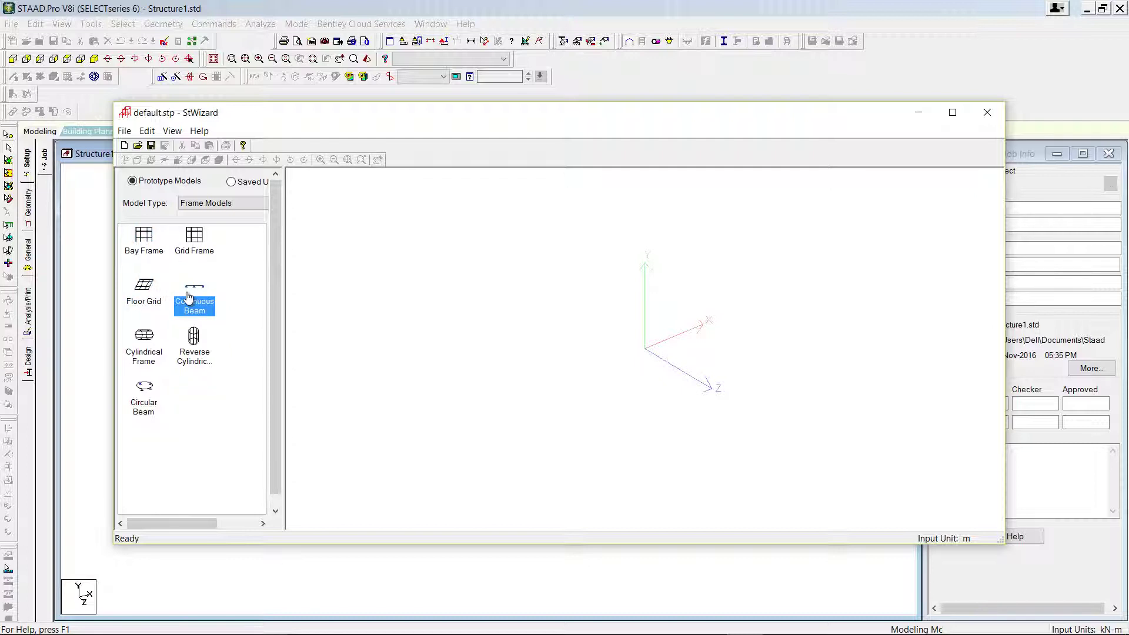
pyautogui.click(150, 251)
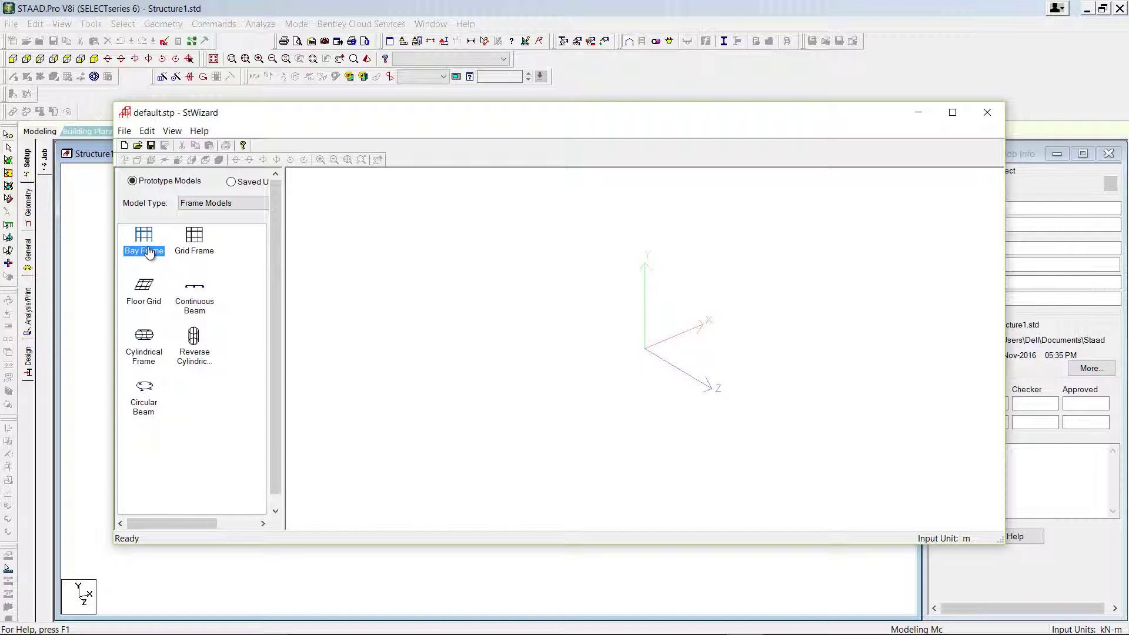
# Open the Bay Frame parameters and name the model G+4 BUILDING
pyautogui.doubleClick(150, 251)
pyautogui.moveTo(537, 254)
pyautogui.mouseDown()
pyautogui.moveTo(538, 227)
pyautogui.moveTo(545, 241)
pyautogui.mouseUp()
pyautogui.click(543, 274)
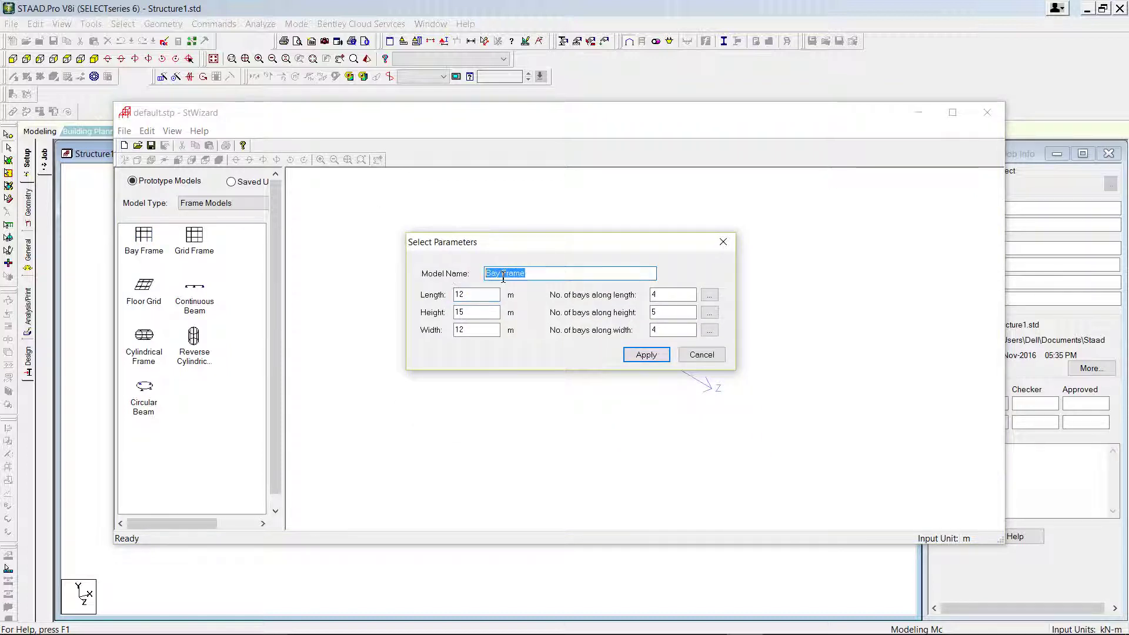
pyautogui.write('G')
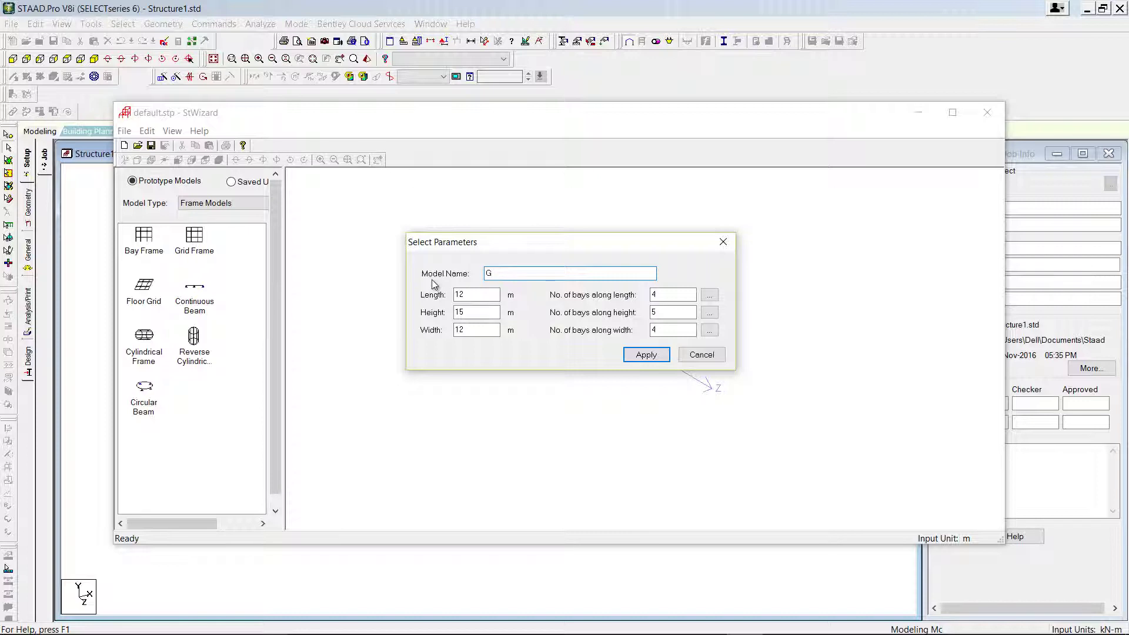
pyautogui.write('6')
pyautogui.write('4 BUILDING')
# Set length 12 m with 4 bays, height 15 m with 5 bays, and width 10 m with 3 bays
pyautogui.doubleClick(458, 294)
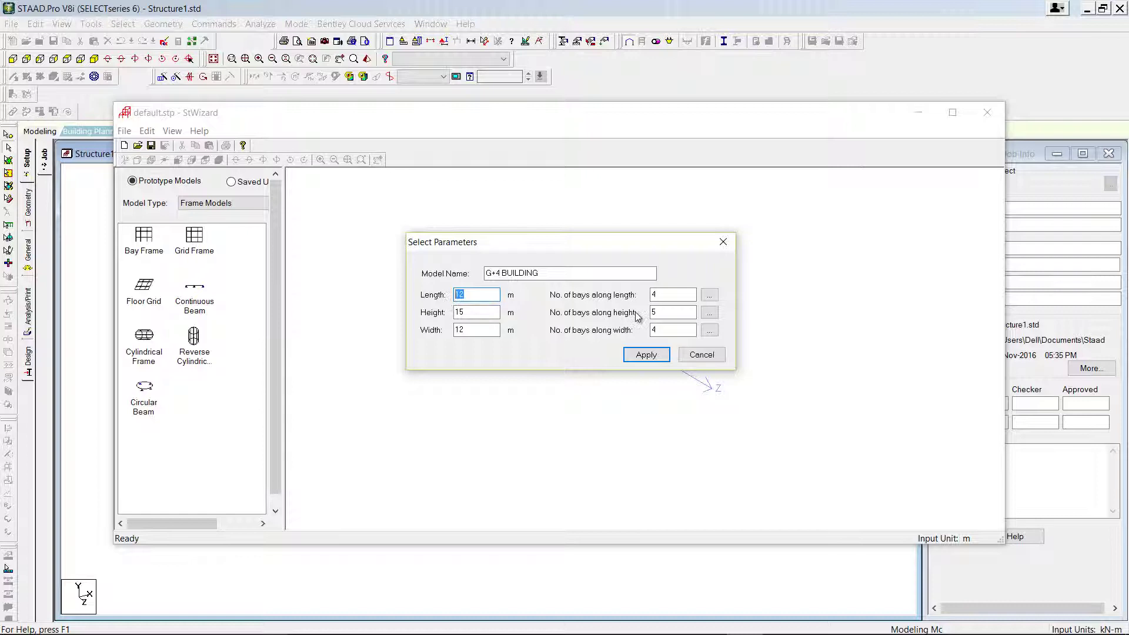
pyautogui.doubleClick(653, 294)
pyautogui.doubleClick(462, 312)
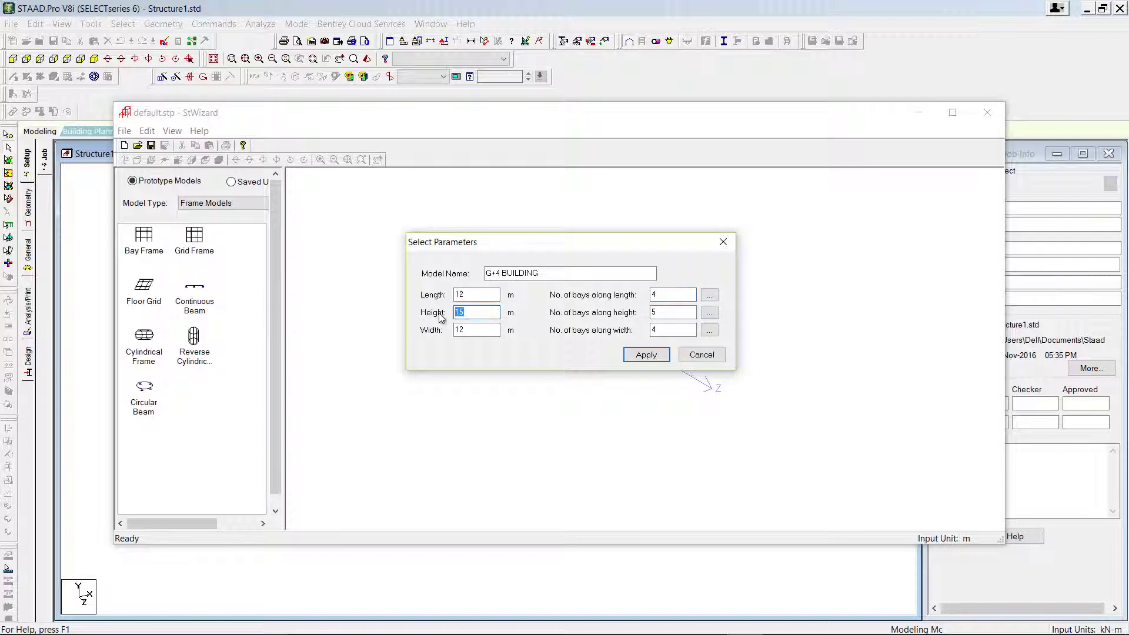
pyautogui.doubleClick(667, 315)
pyautogui.doubleClick(465, 329)
pyautogui.doubleClick(663, 330)
# Review the per-bay lengths along the 12 m length and accept them
pyautogui.click(709, 295)
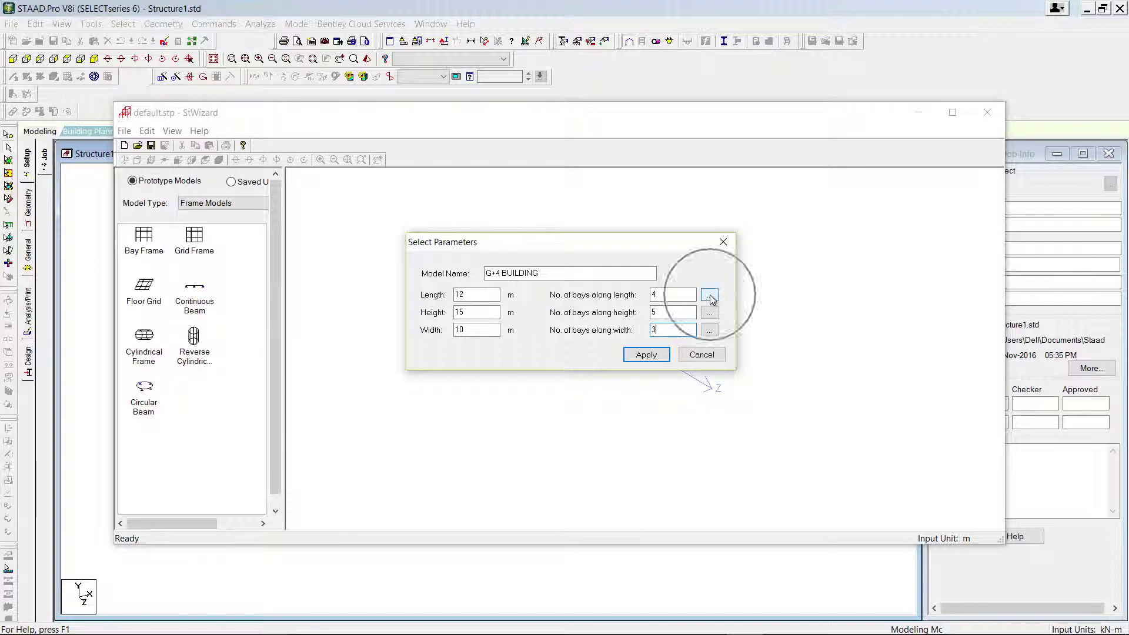
pyautogui.click(709, 296)
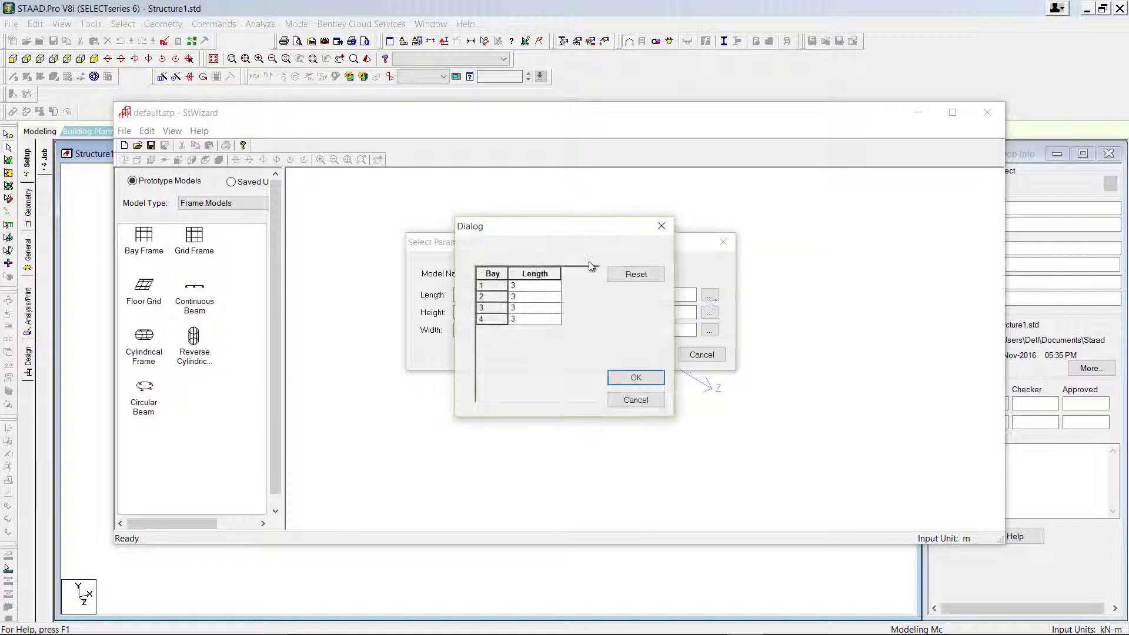
pyautogui.moveTo(575, 234); pyautogui.dragTo(836, 287)
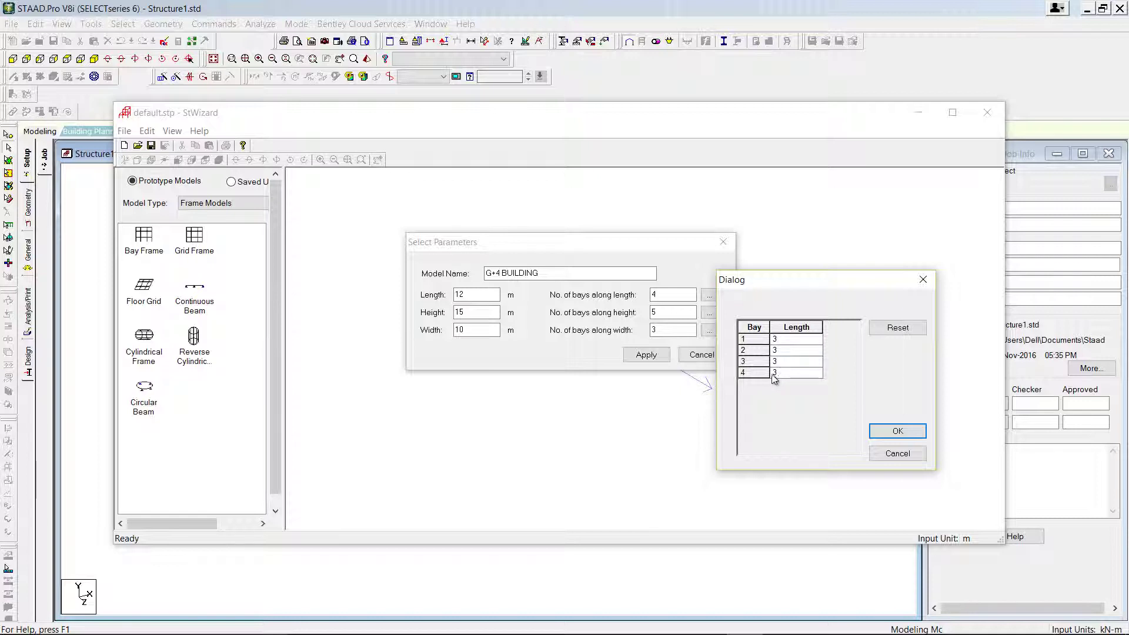
pyautogui.click(478, 299)
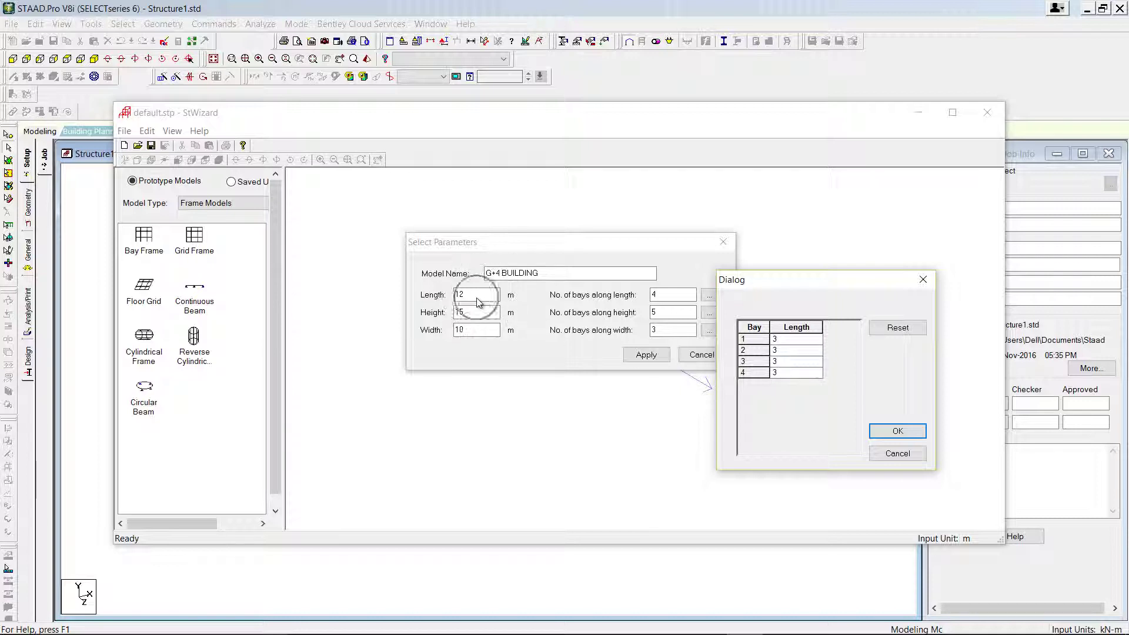
pyautogui.click(898, 431)
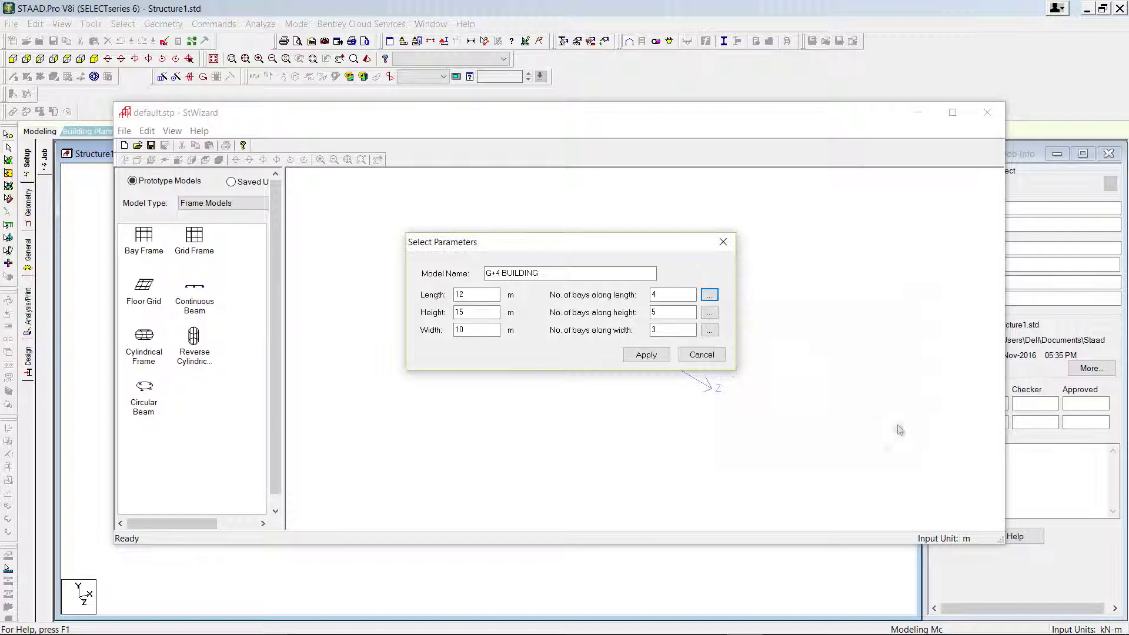
# Check the five 3 m storey bay lengths along the height and accept them
pyautogui.click(711, 313)
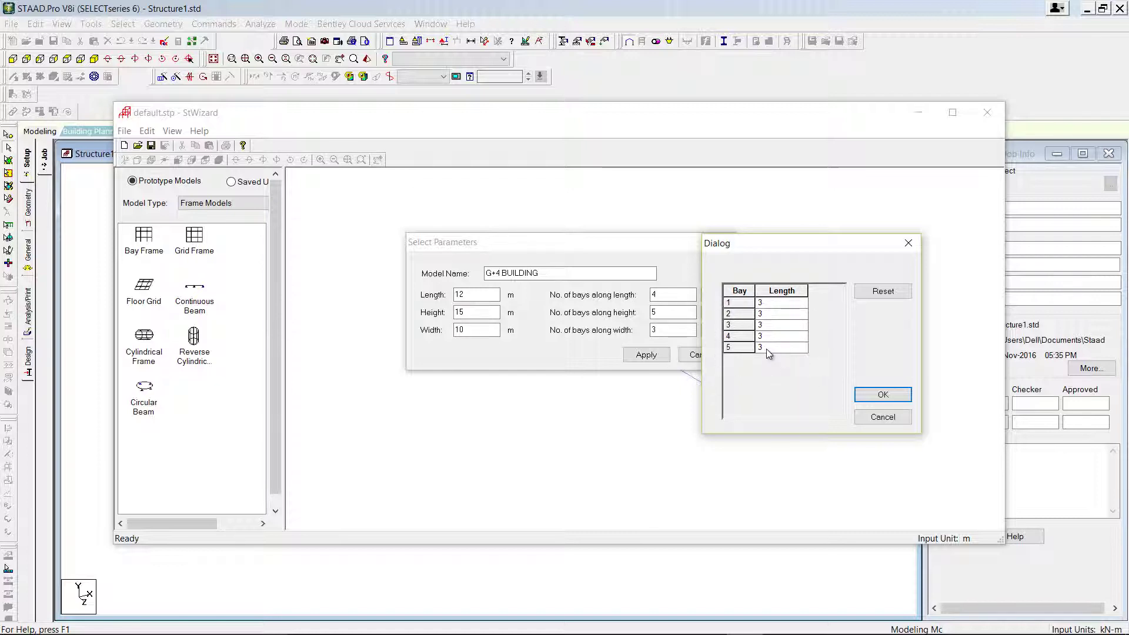
pyautogui.click(769, 314)
pyautogui.click(768, 337)
pyautogui.click(883, 395)
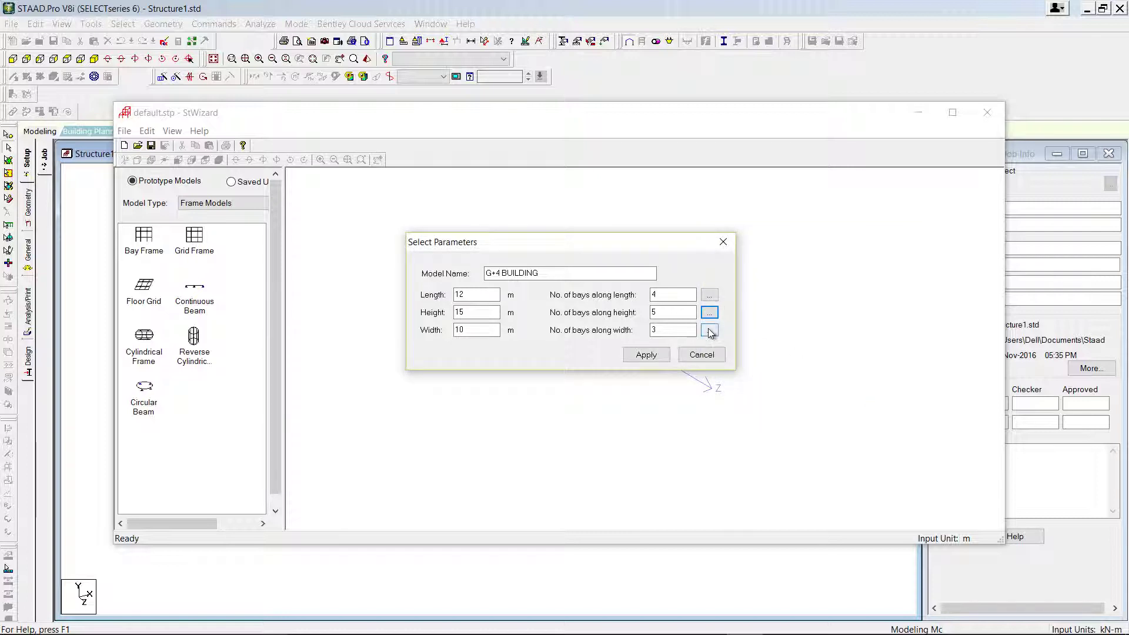
# Confirm the three width bays of about 3.333 m each
pyautogui.click(710, 331)
pyautogui.click(459, 333)
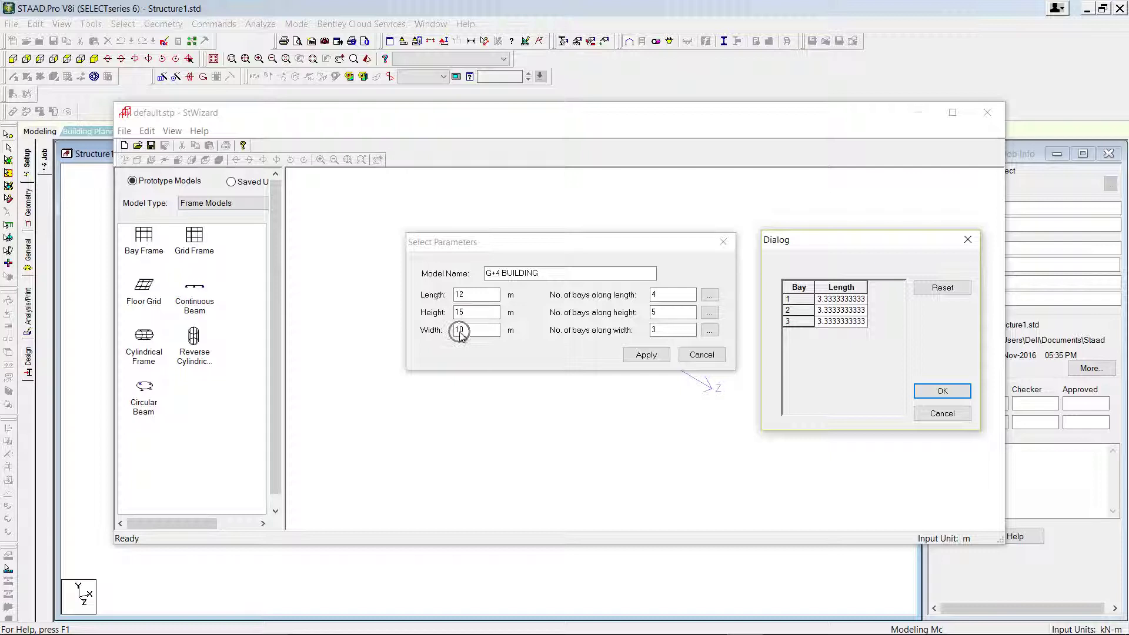
pyautogui.click(660, 339)
pyautogui.click(920, 390)
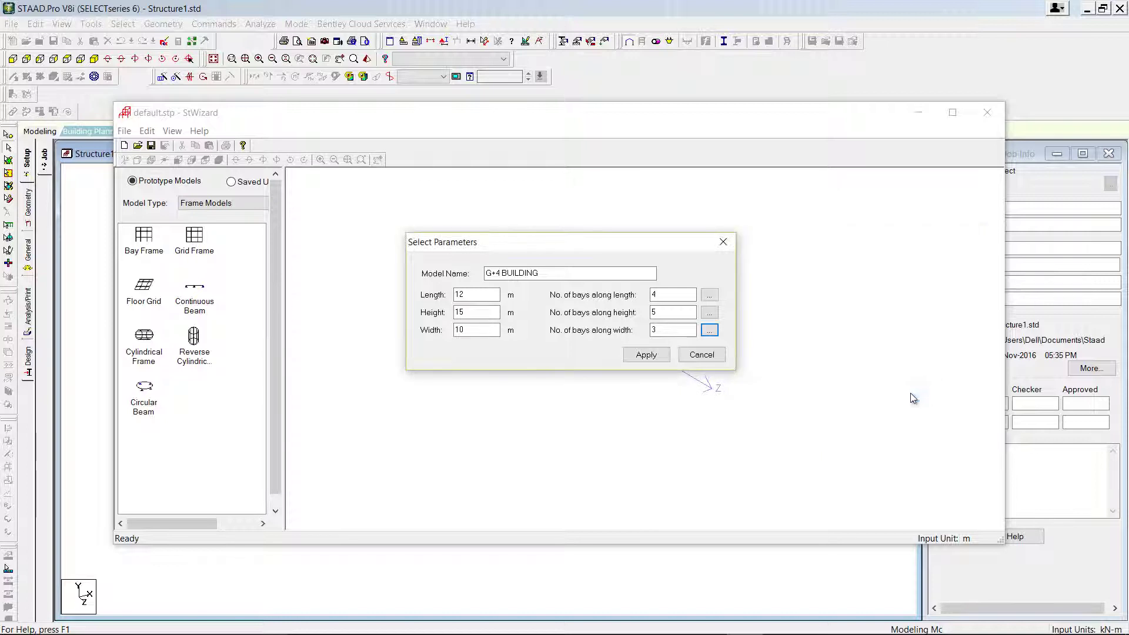
# Generate the G+4 frame and inspect it in front, side, top and isometric views
pyautogui.click(646, 354)
pyautogui.moveTo(662, 363); pyautogui.dragTo(268, 206)
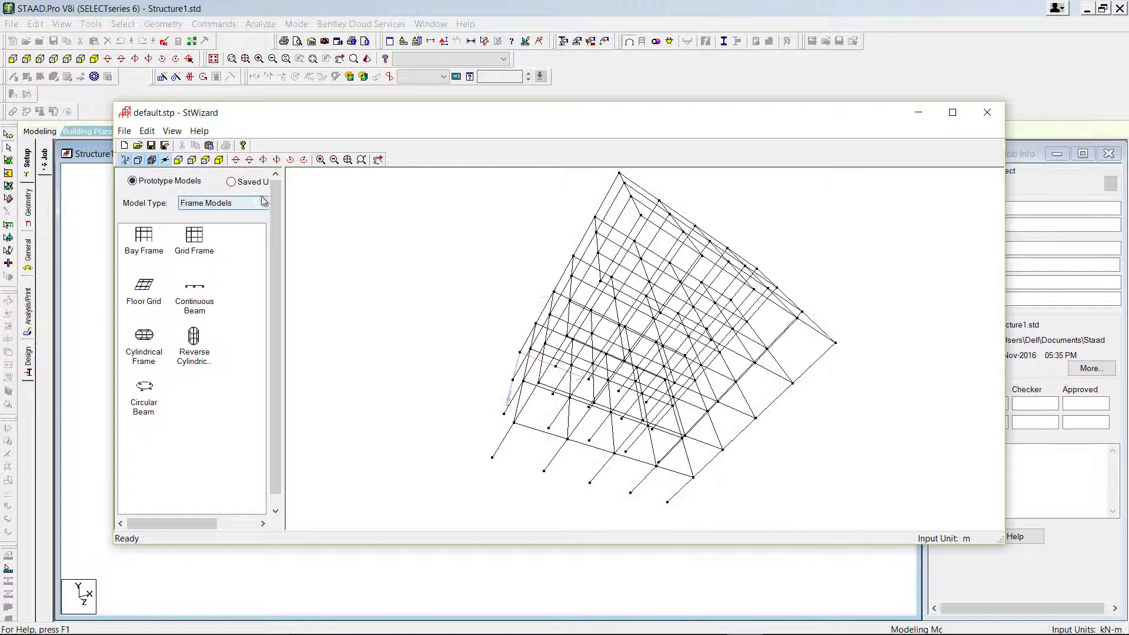
pyautogui.click(178, 160)
pyautogui.click(191, 160)
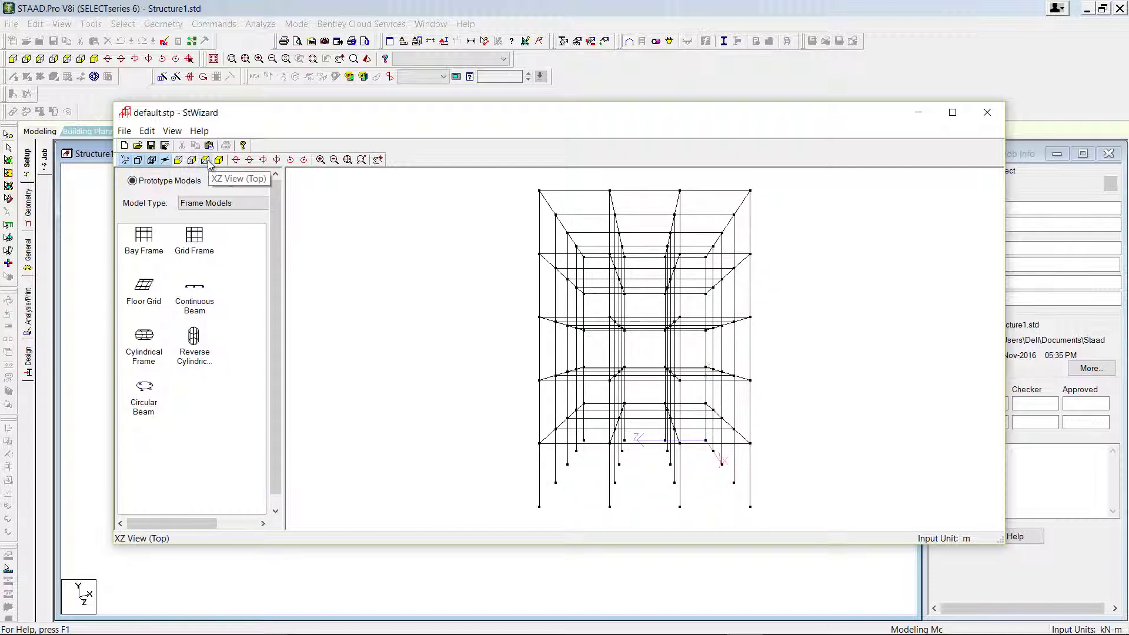
pyautogui.click(207, 161)
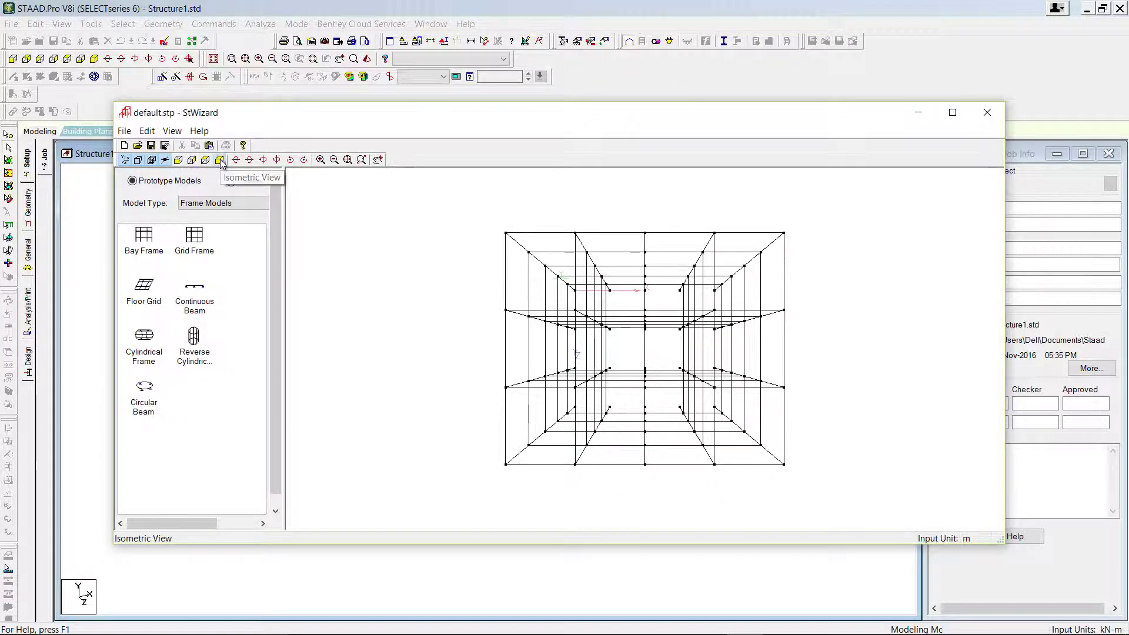
pyautogui.click(220, 160)
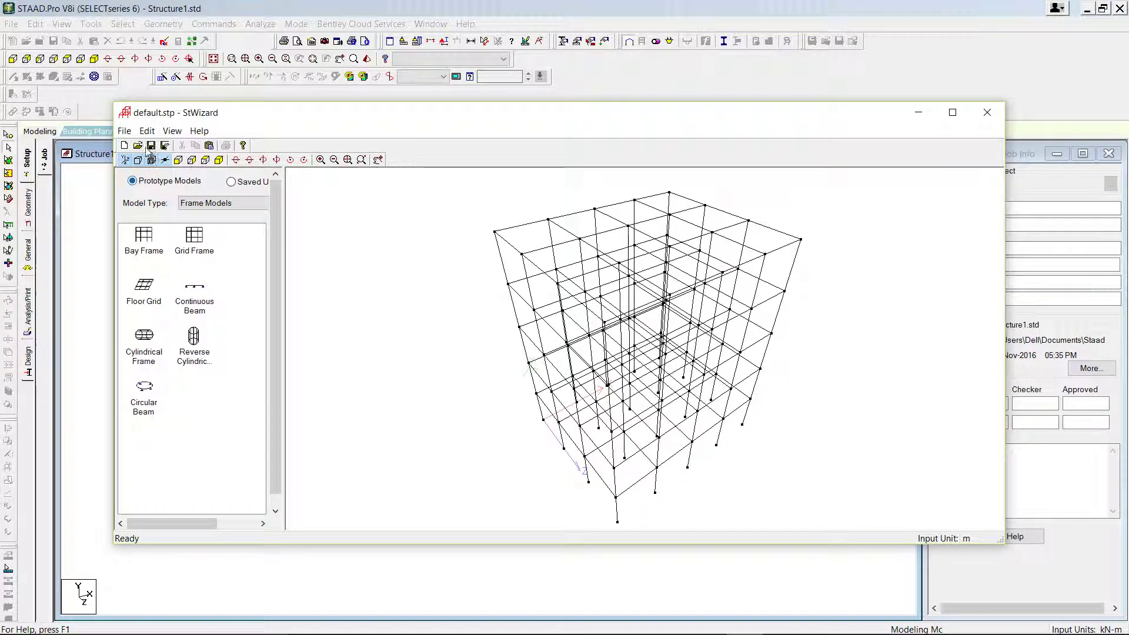
pyautogui.click(124, 131)
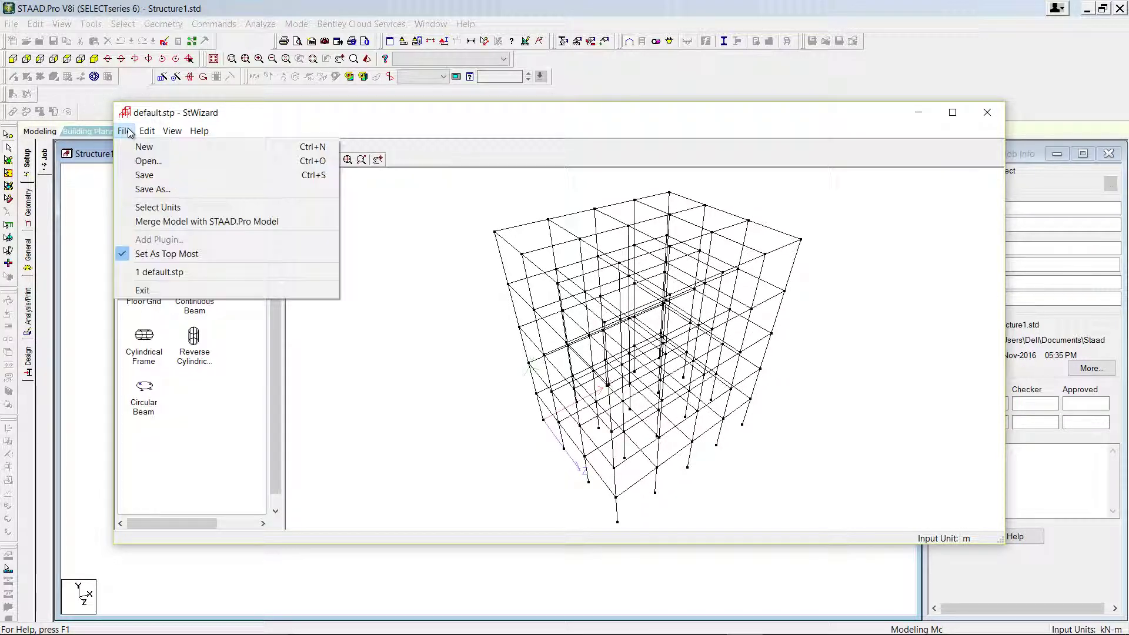
# Merge the G+4 frame into Structure1 with X, Y and Z offsets of 0
pyautogui.click(172, 226)
pyautogui.click(624, 364)
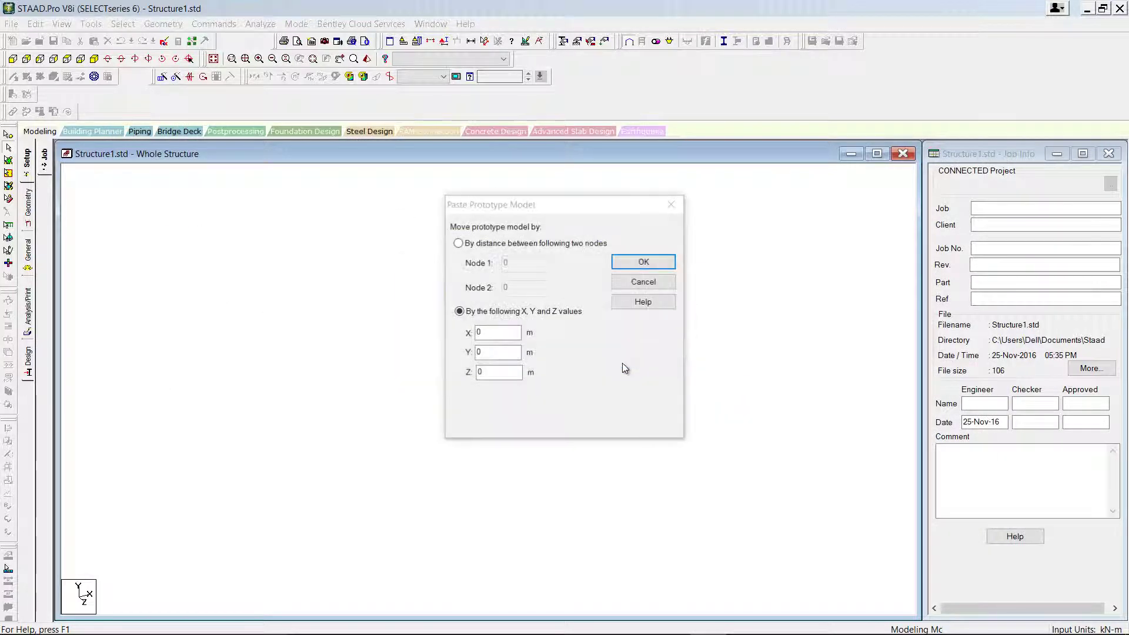
pyautogui.click(495, 334)
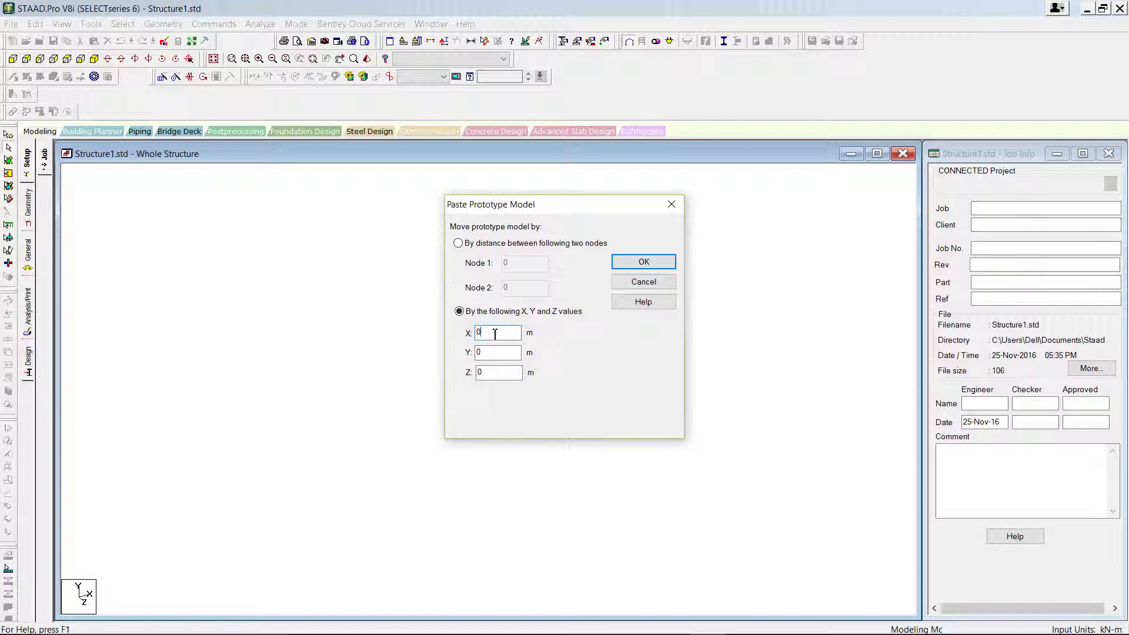
pyautogui.moveTo(494, 334); pyautogui.dragTo(468, 333)
pyautogui.click(479, 351)
pyautogui.moveTo(486, 370); pyautogui.dragTo(470, 373)
pyautogui.click(643, 262)
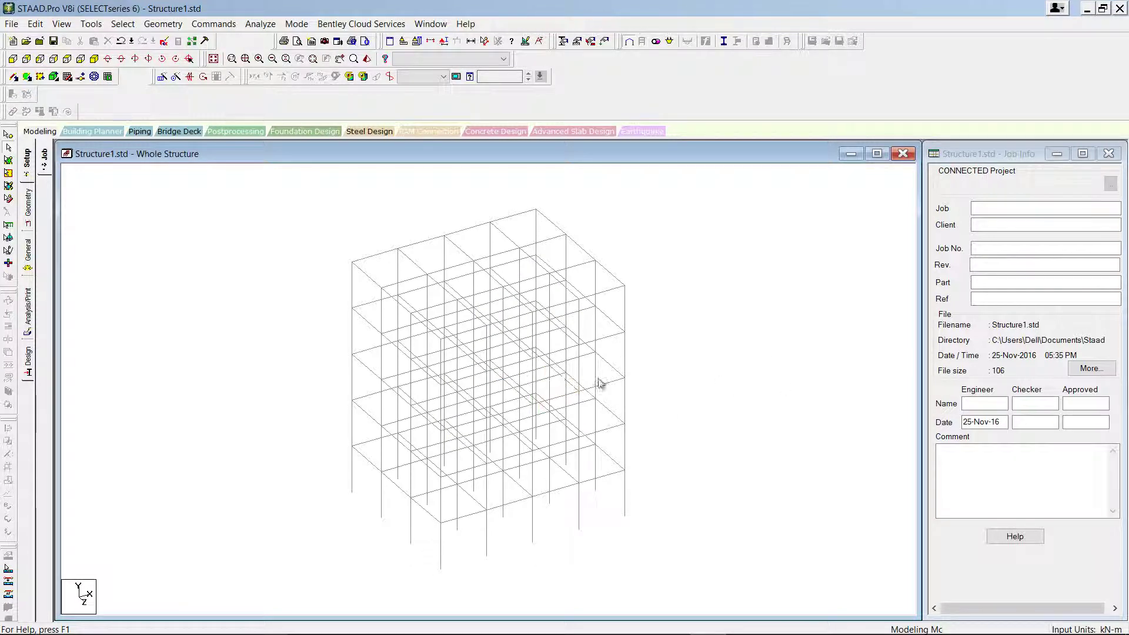
# Measure node-to-node distances confirming the 12 m length, 10 m width and 15 m height
pyautogui.click(485, 43)
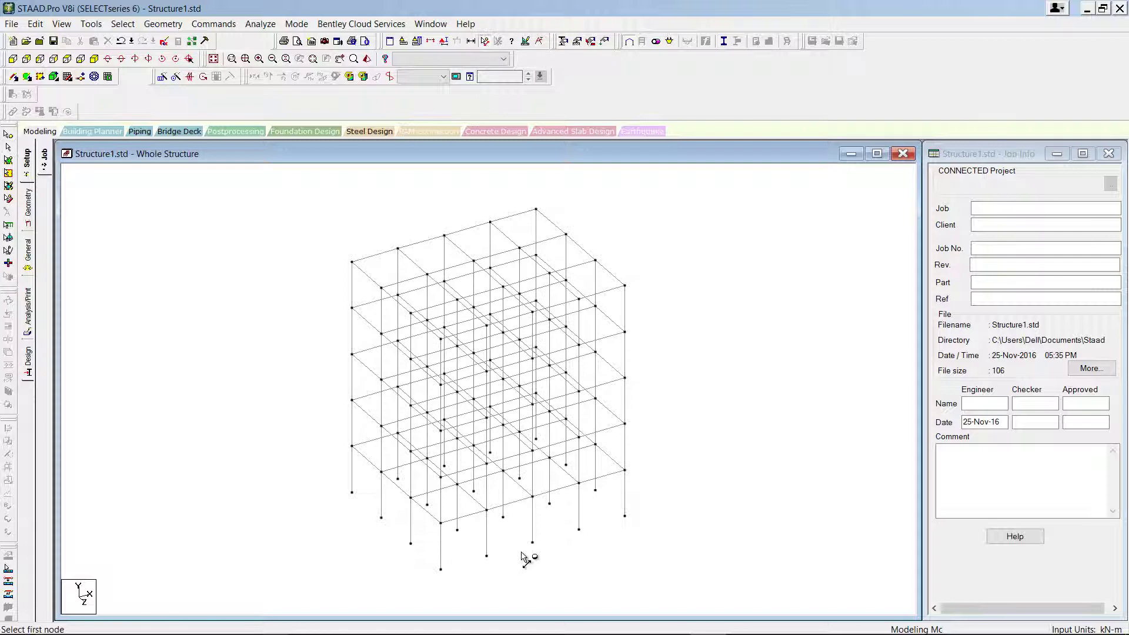
pyautogui.click(440, 569)
pyautogui.click(624, 516)
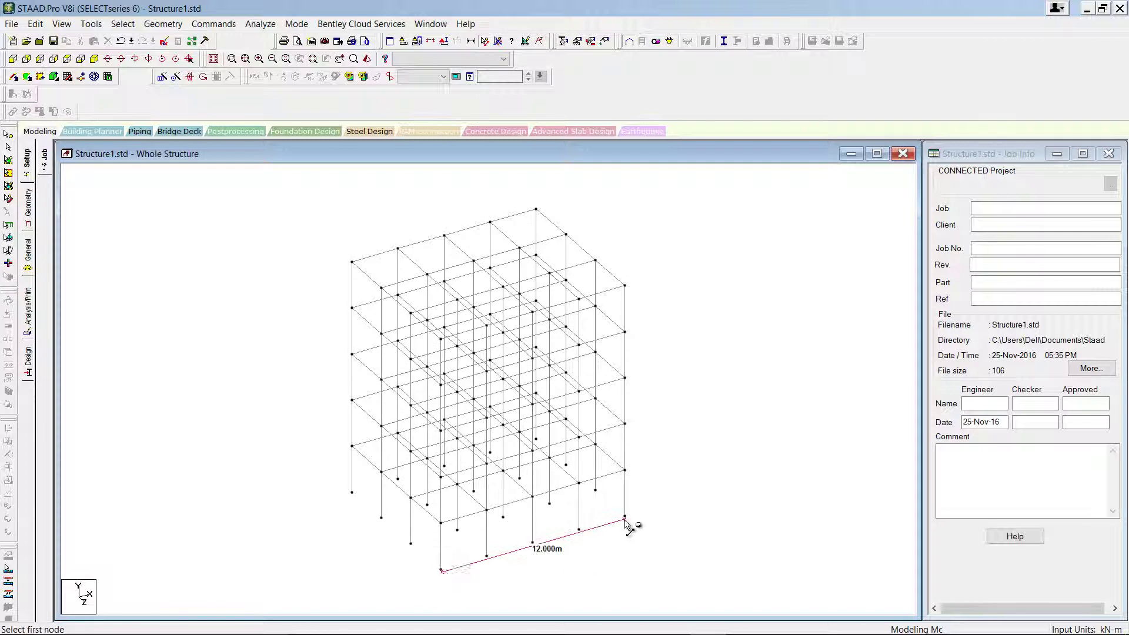
pyautogui.click(440, 570)
pyautogui.click(351, 492)
pyautogui.click(351, 492)
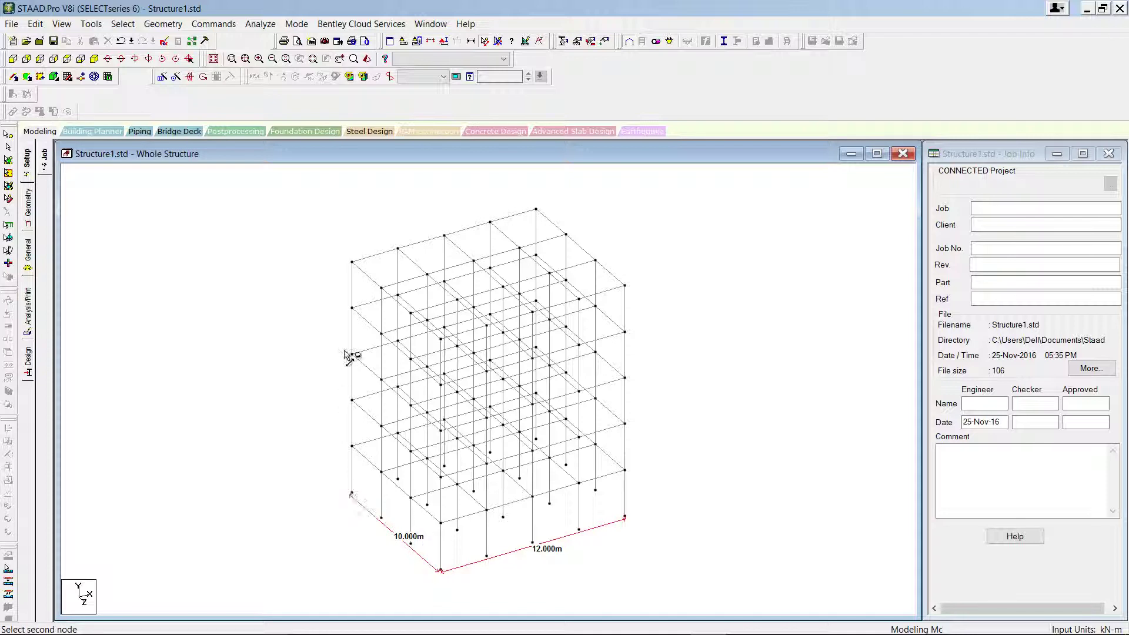
pyautogui.click(353, 263)
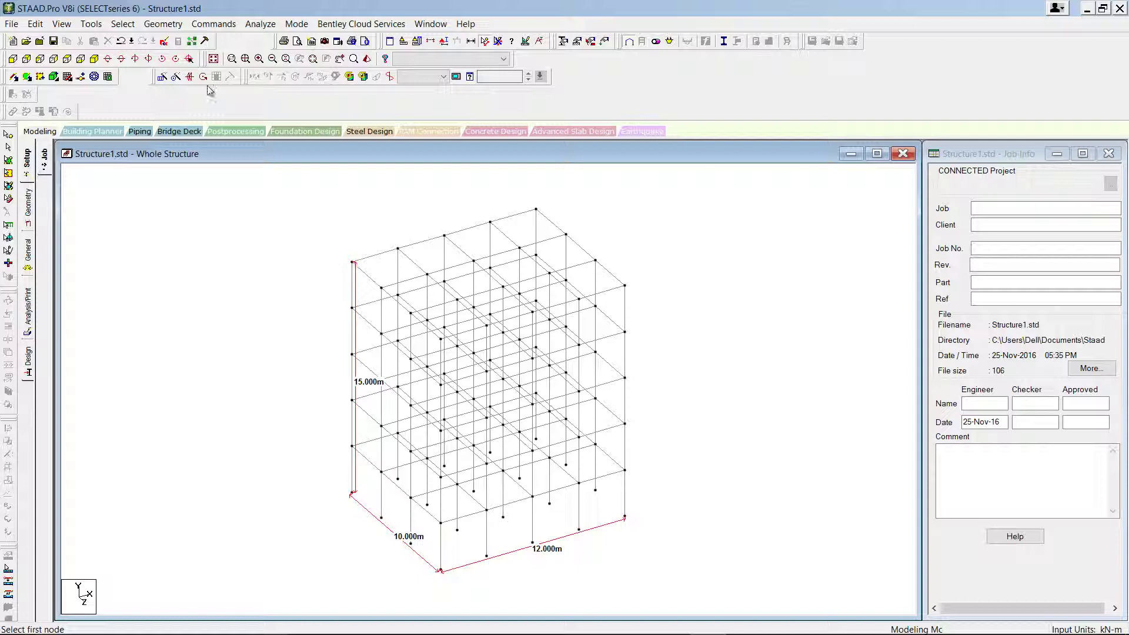
# Relaunch the Structure Wizard and generate a Pratt truss preview, then a Warren truss
pyautogui.click(163, 24)
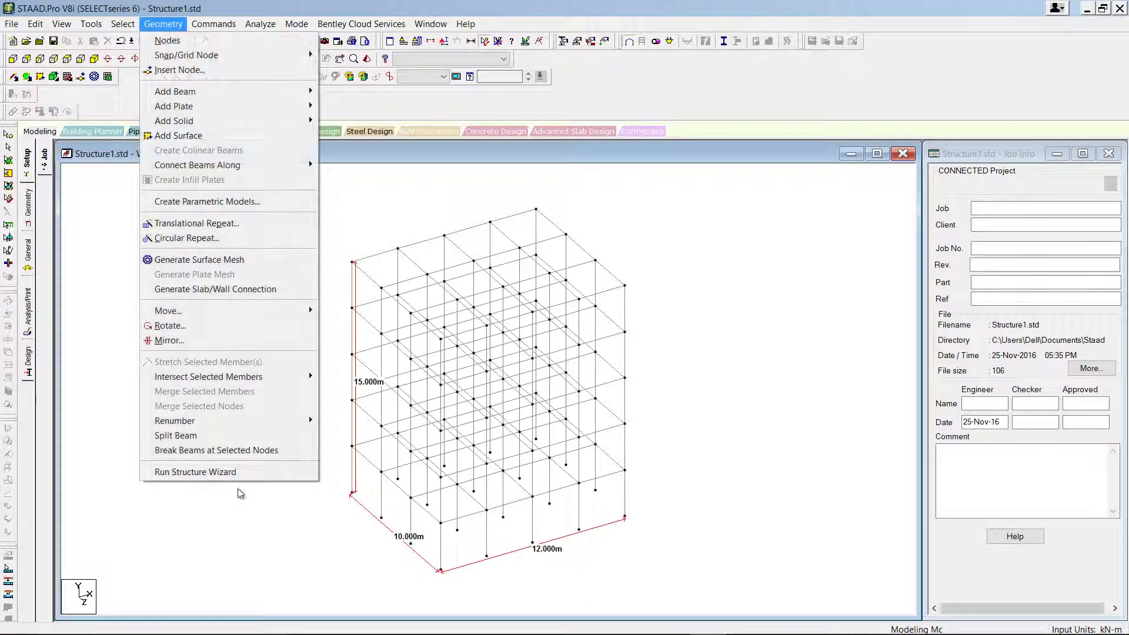
pyautogui.click(220, 474)
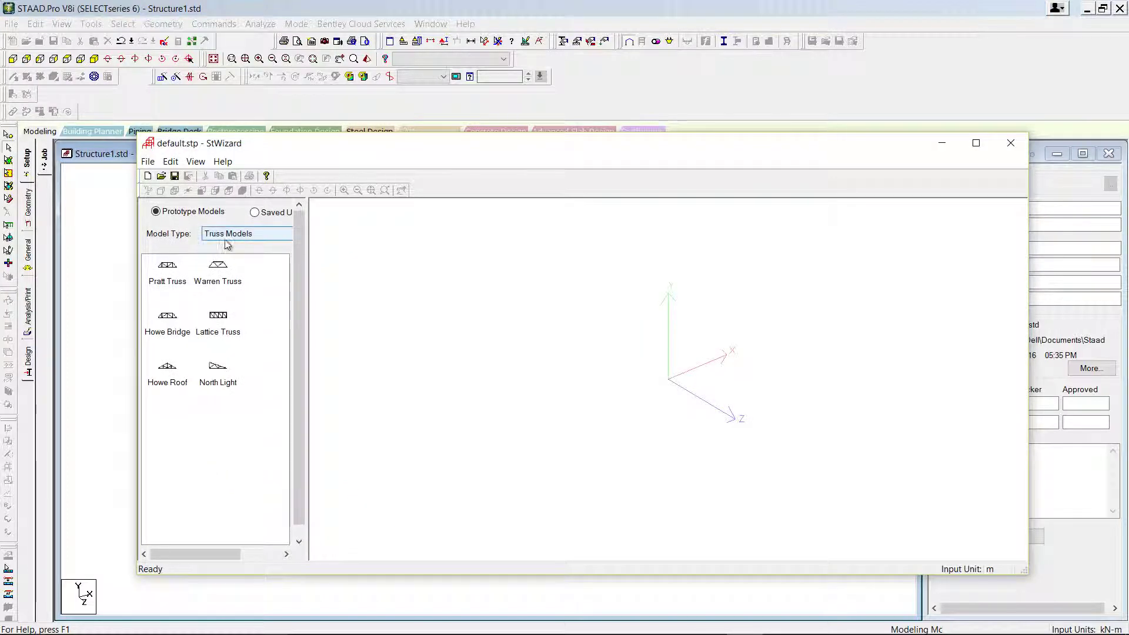
pyautogui.doubleClick(174, 271)
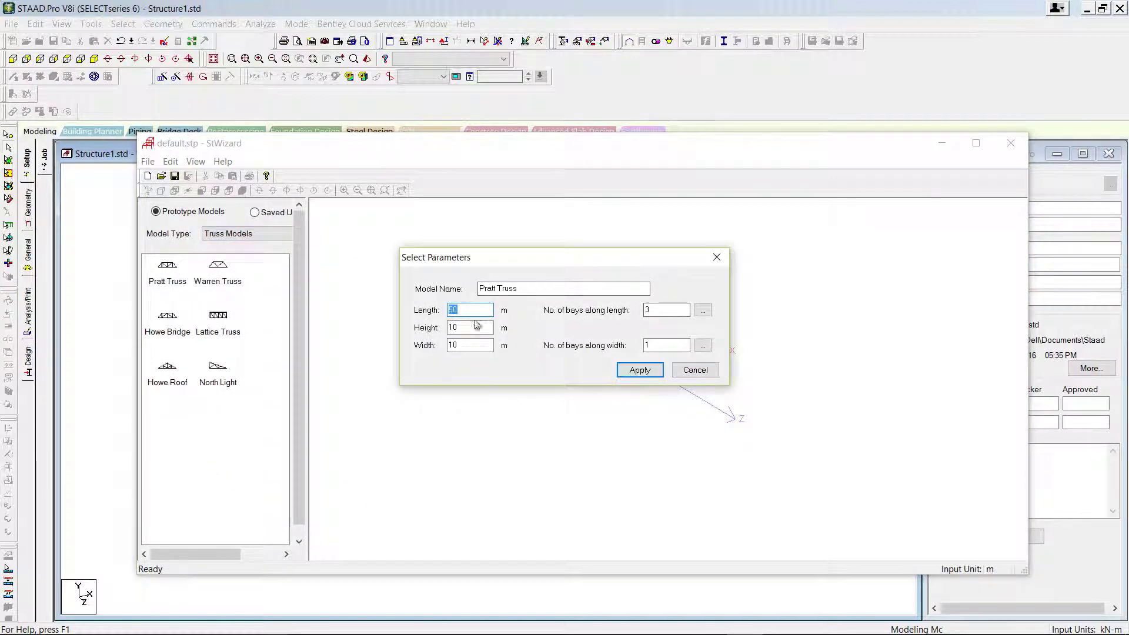
pyautogui.click(639, 370)
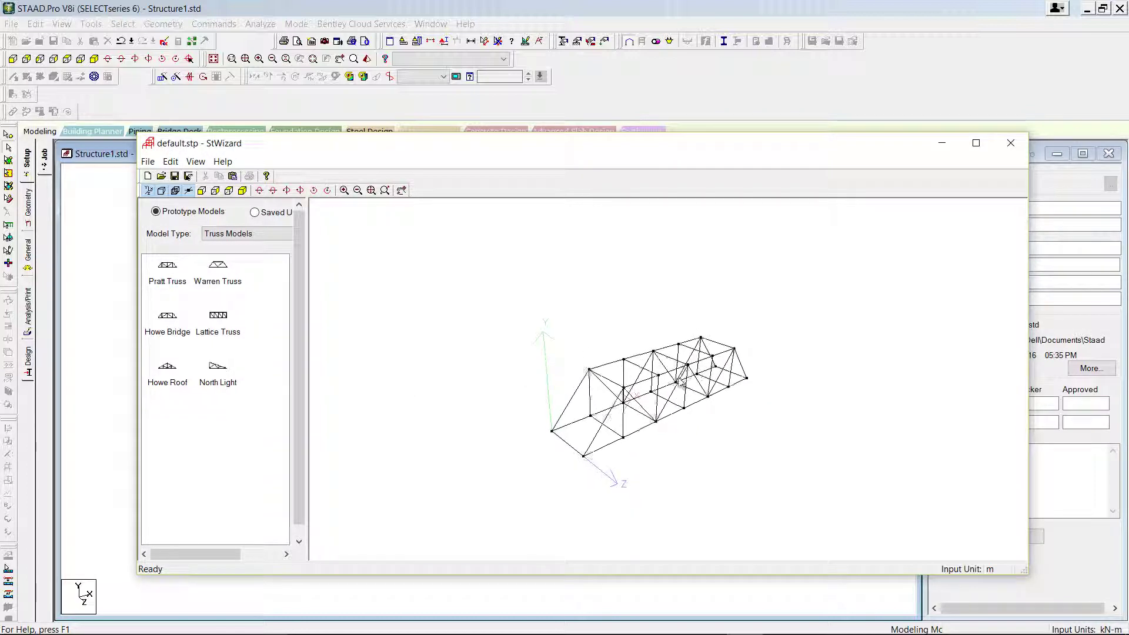
pyautogui.doubleClick(226, 284)
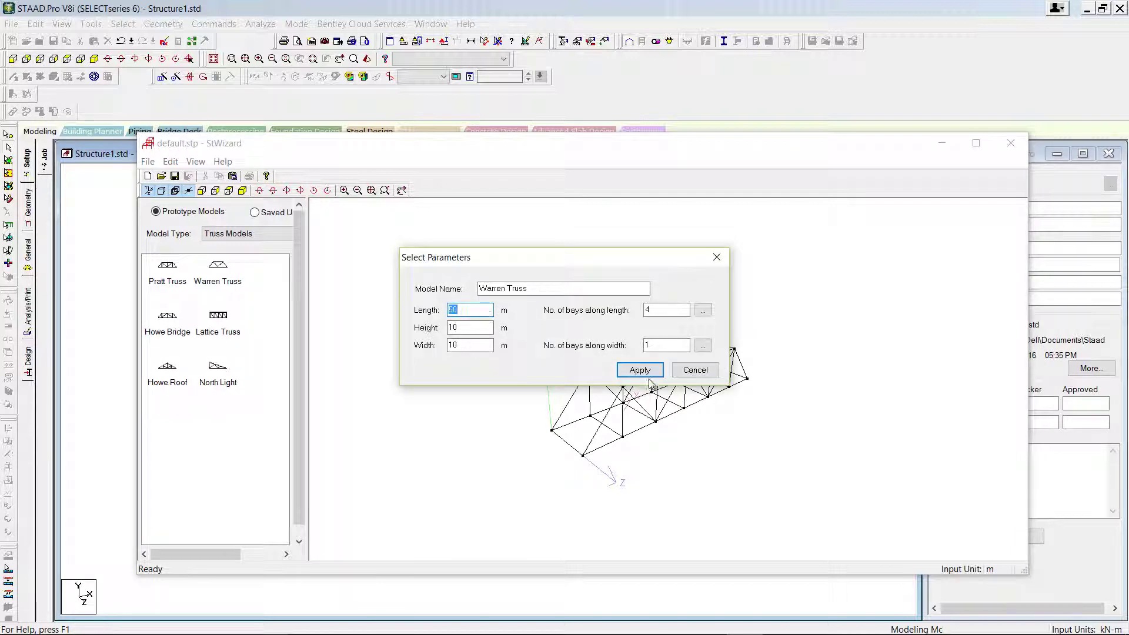
pyautogui.click(629, 369)
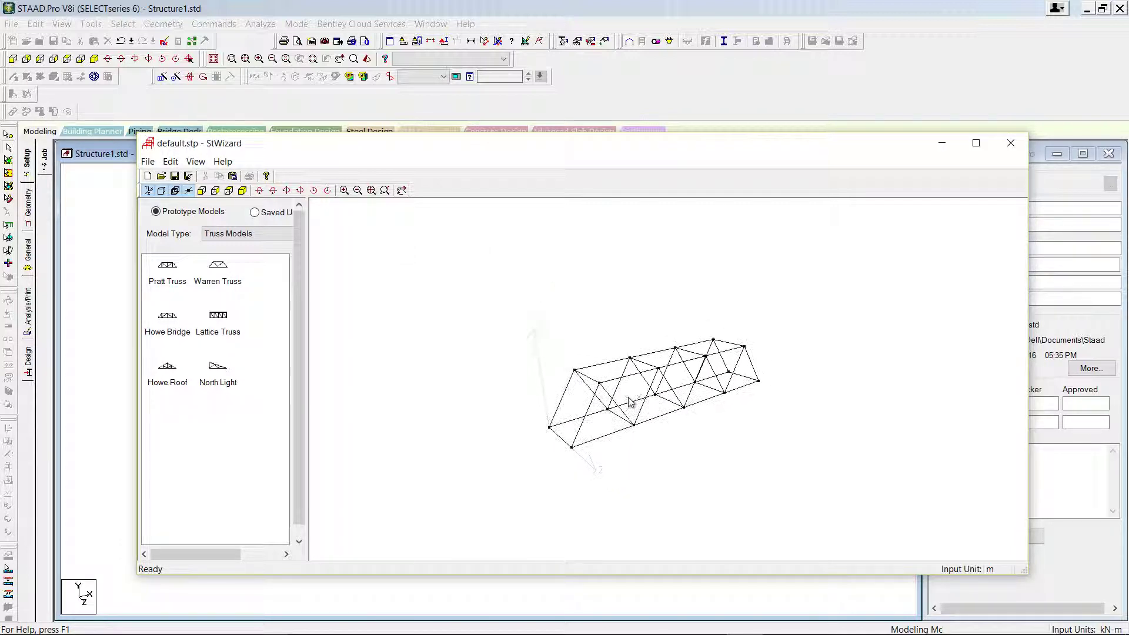
pyautogui.click(230, 234)
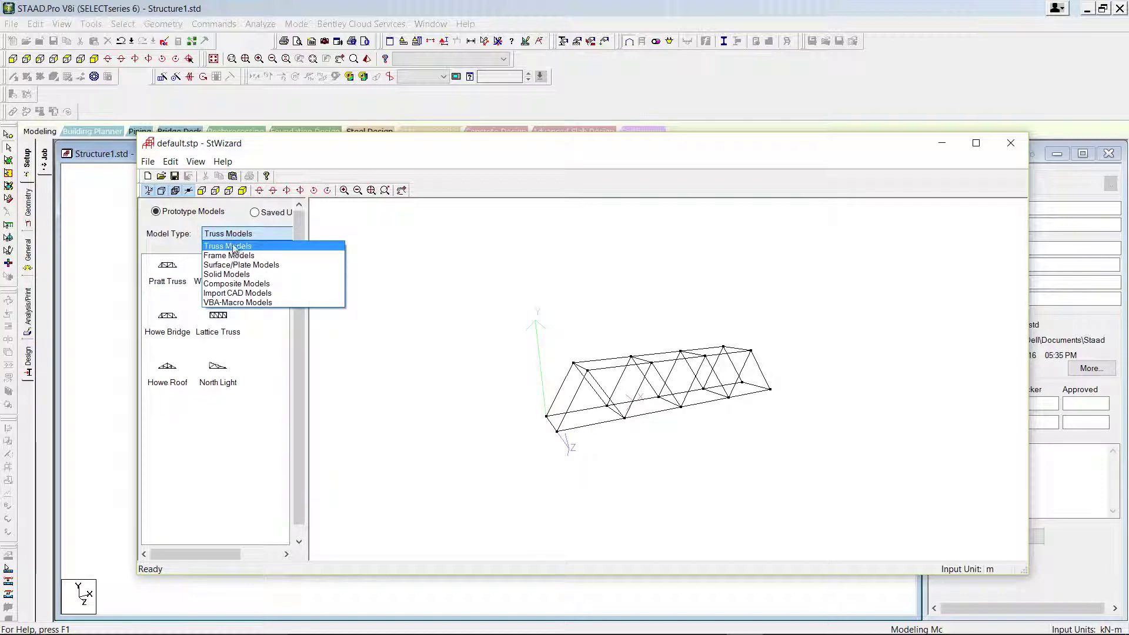
pyautogui.click(233, 246)
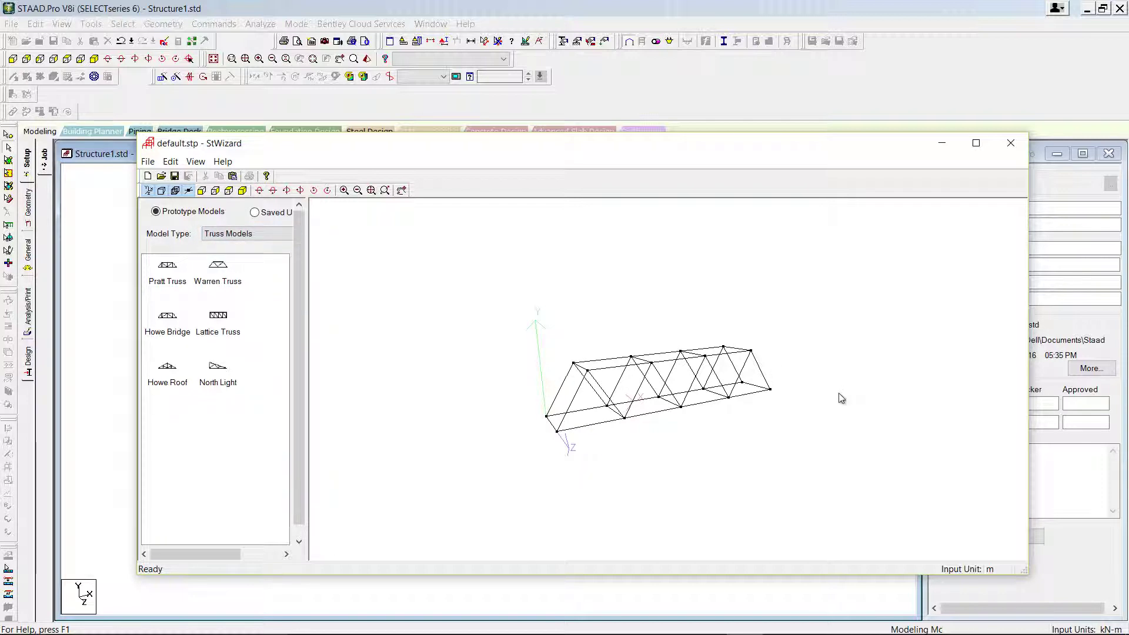